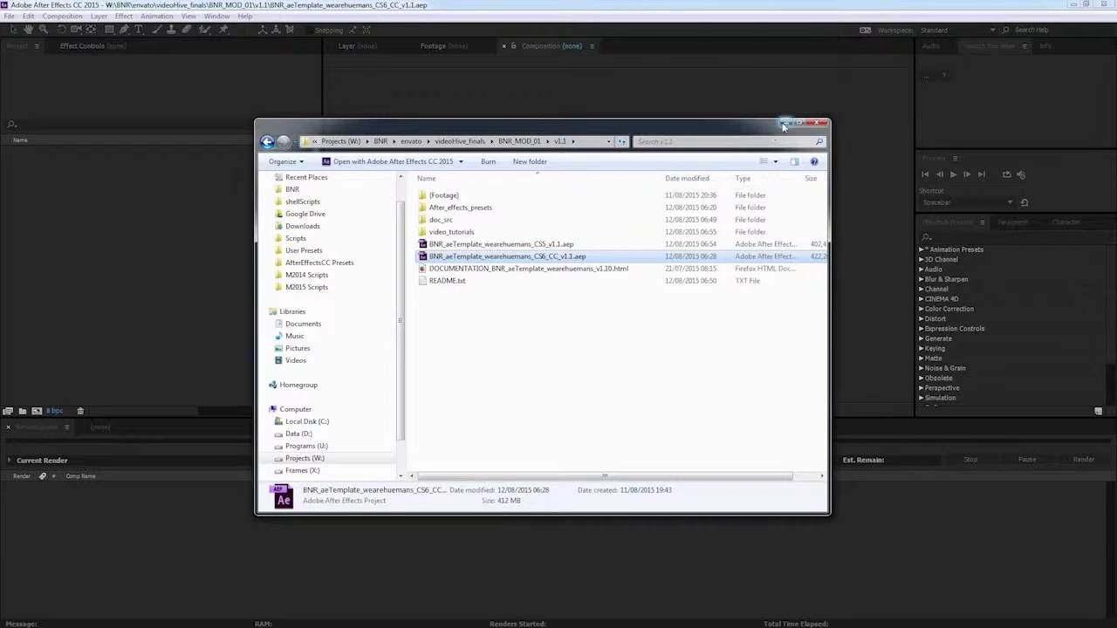
- Minimize the file browser window and accept converting the template project from its older version
{"action": "left_click", "coordinate": [784, 123]}
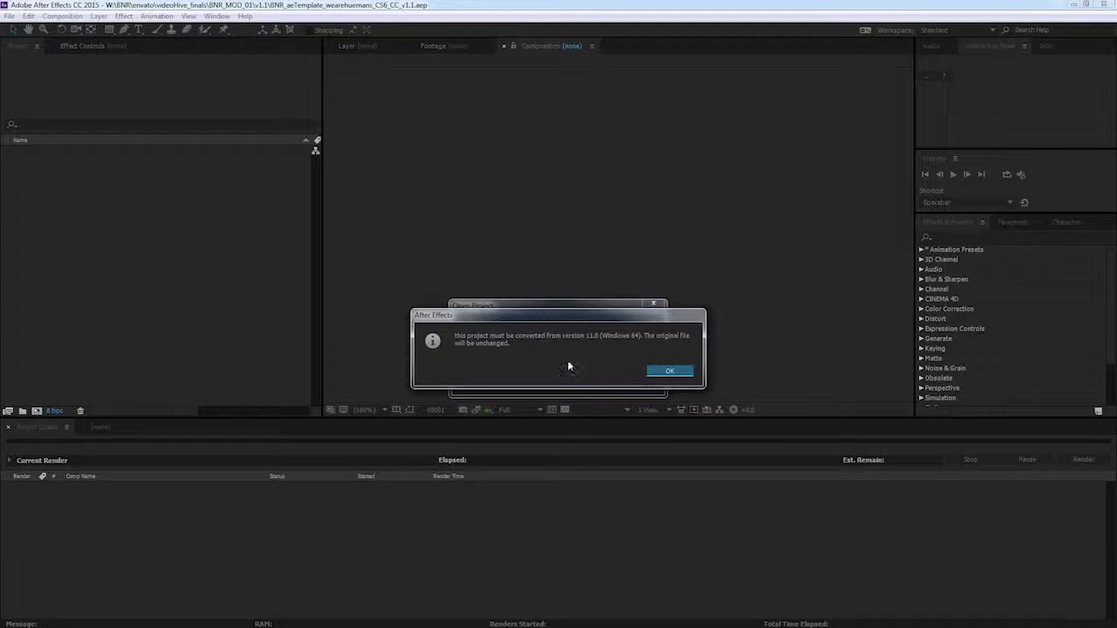
{"action": "left_click", "coordinate": [670, 370]}
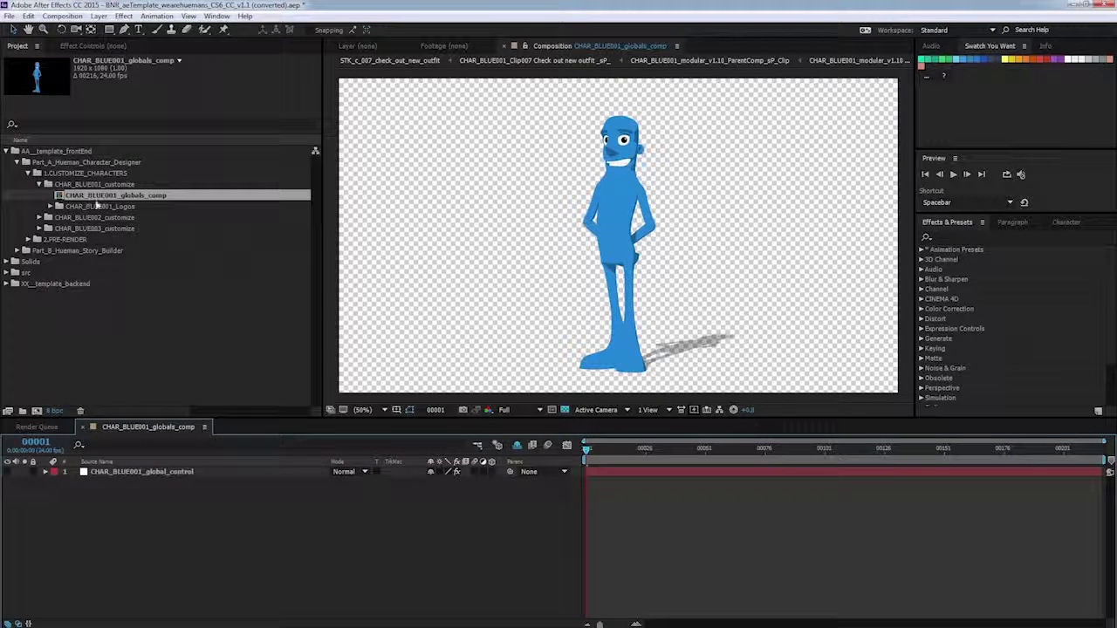
- Examine the Part_A_Hueman_Character_Designer and Part_B_Hueman_Story_Builder folders, including the numbered subfolders from 2.PRE-RENDER to 7.STORY
{"action": "left_click", "coordinate": [61, 163]}
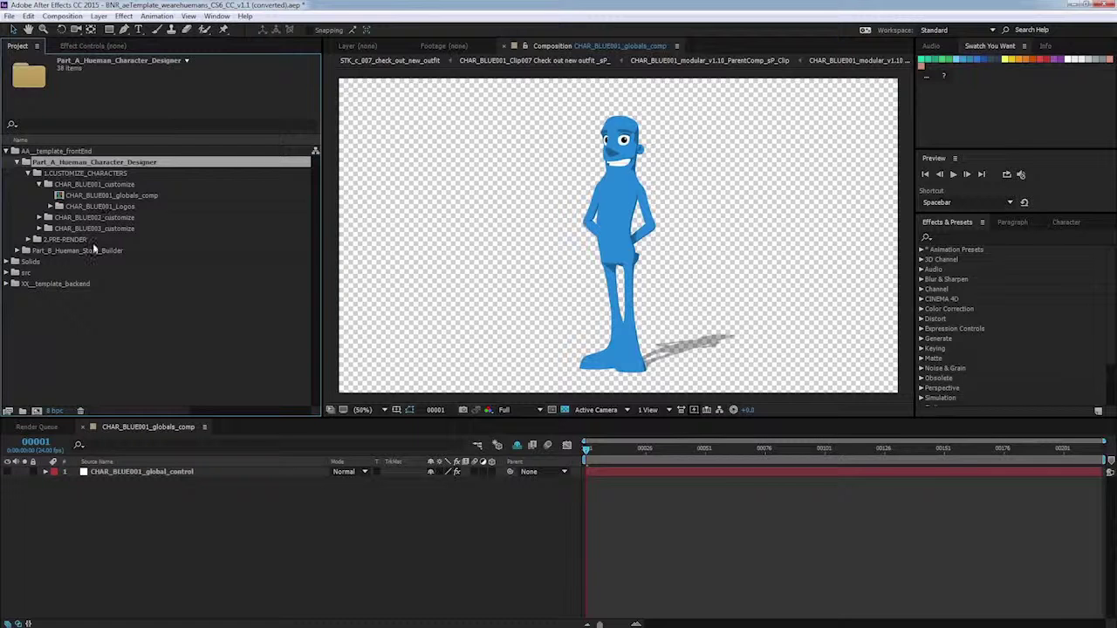
{"action": "left_click", "coordinate": [54, 243]}
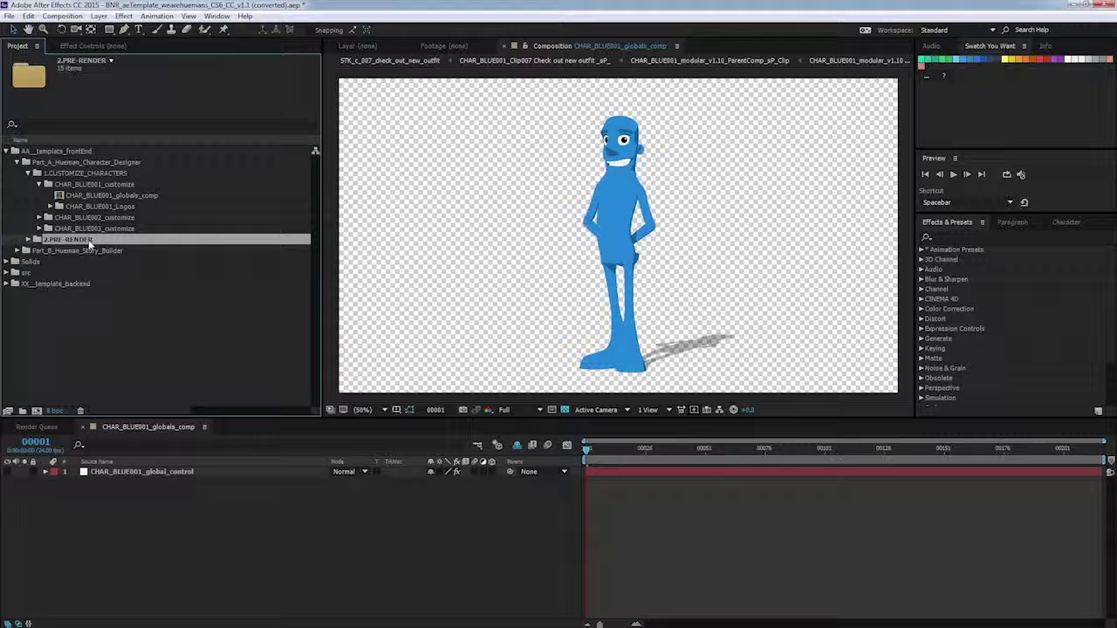
{"action": "left_click", "coordinate": [75, 252]}
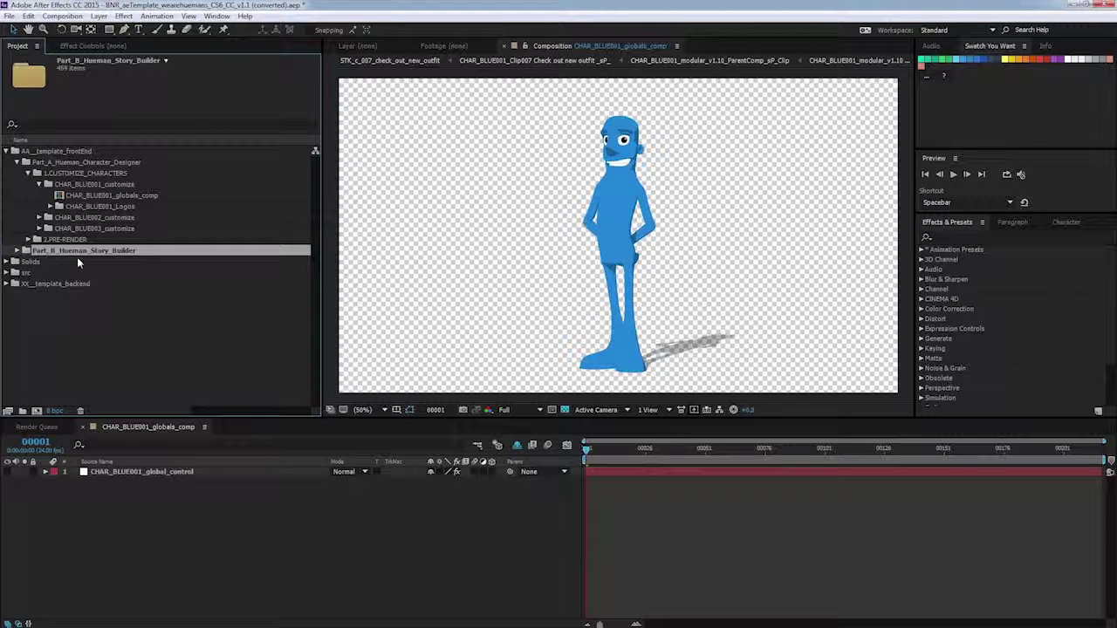
{"action": "left_click", "coordinate": [16, 251]}
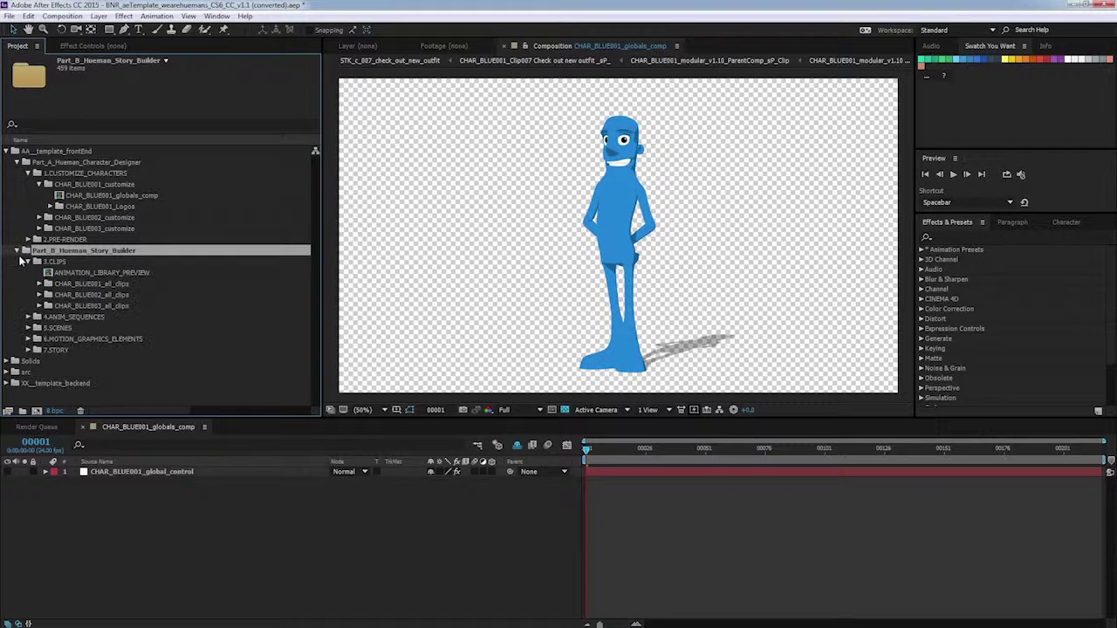
{"action": "left_click", "coordinate": [58, 261]}
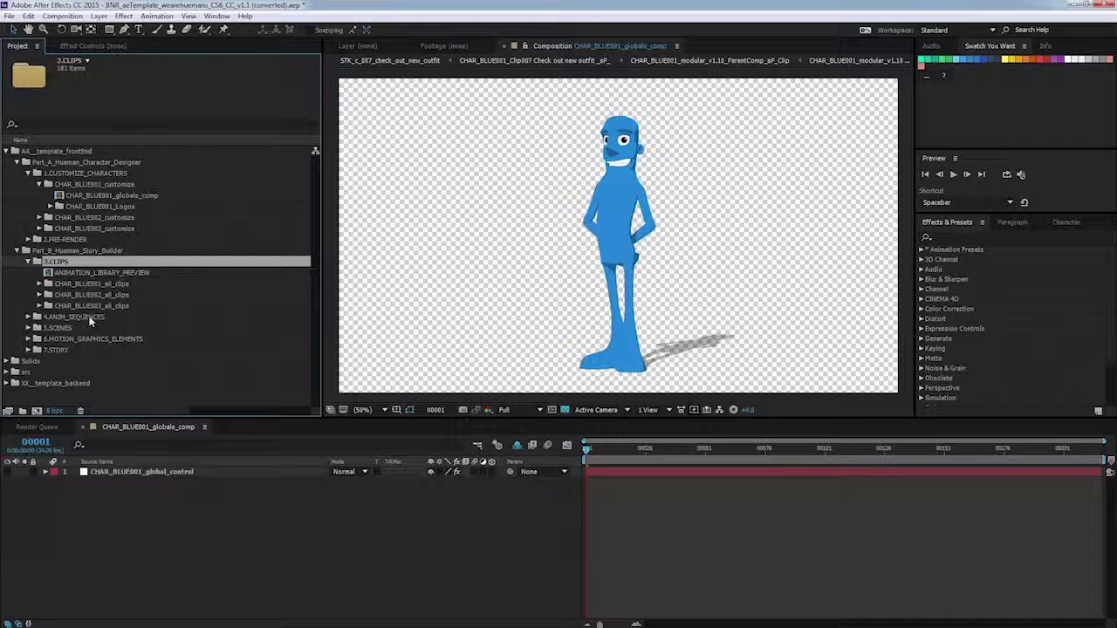
{"action": "left_click", "coordinate": [91, 318]}
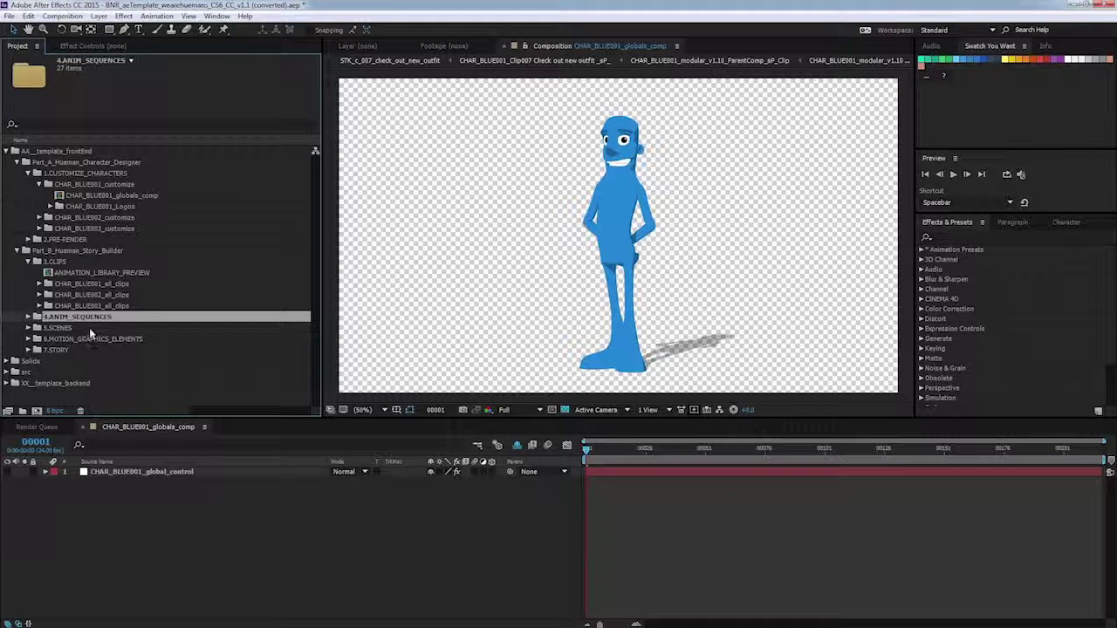
{"action": "left_click", "coordinate": [89, 328]}
{"action": "left_click", "coordinate": [113, 340]}
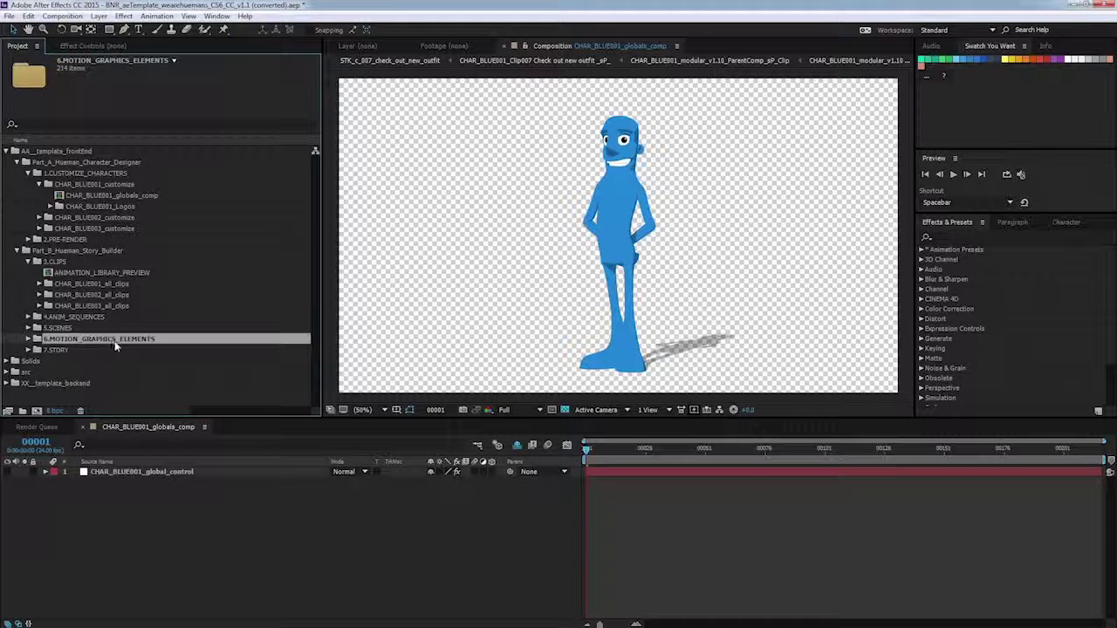
{"action": "left_click", "coordinate": [84, 351]}
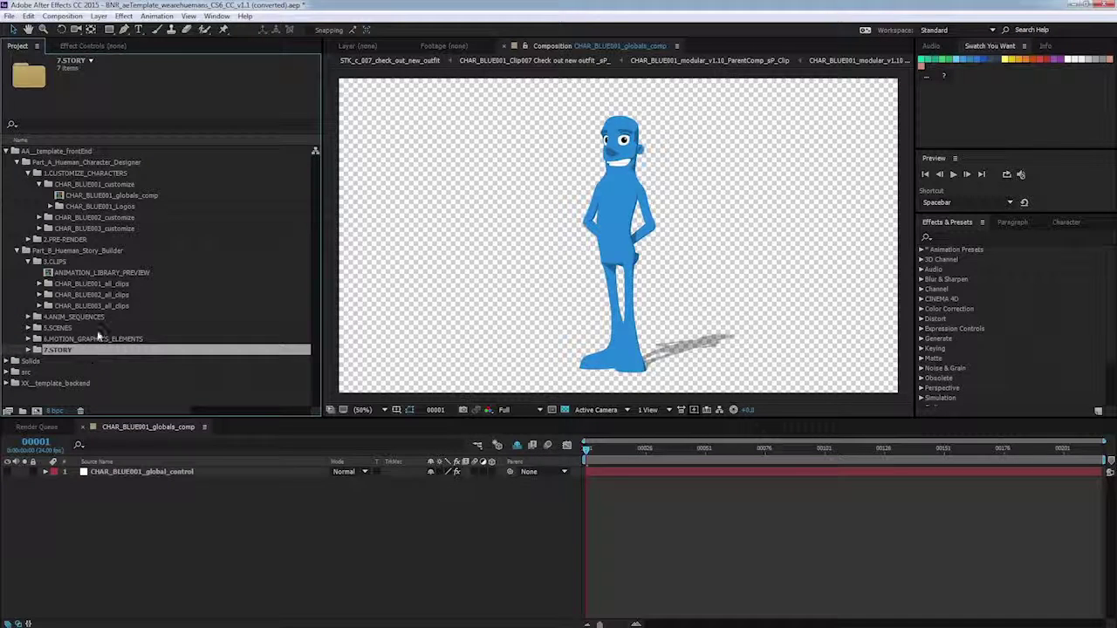
{"action": "left_click", "coordinate": [16, 252]}
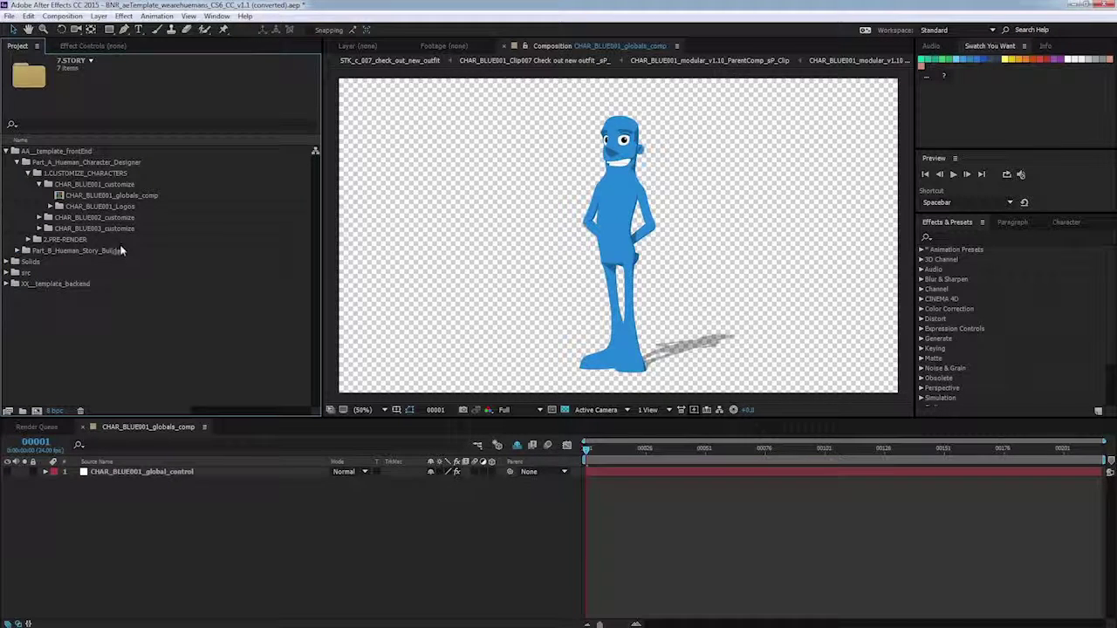
{"action": "left_click", "coordinate": [102, 163]}
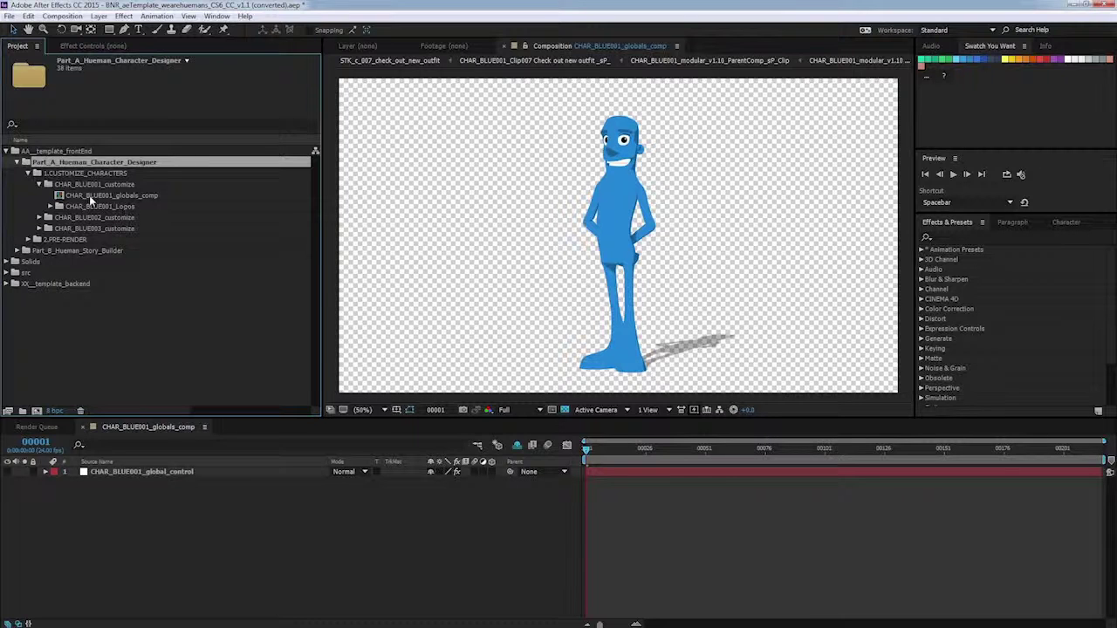
- In CHAR_BLUE001_globals_comp, go to frame 23 and show the effect controls of the CHAR_BLUE001_global_control layer
{"action": "left_click", "coordinate": [95, 197]}
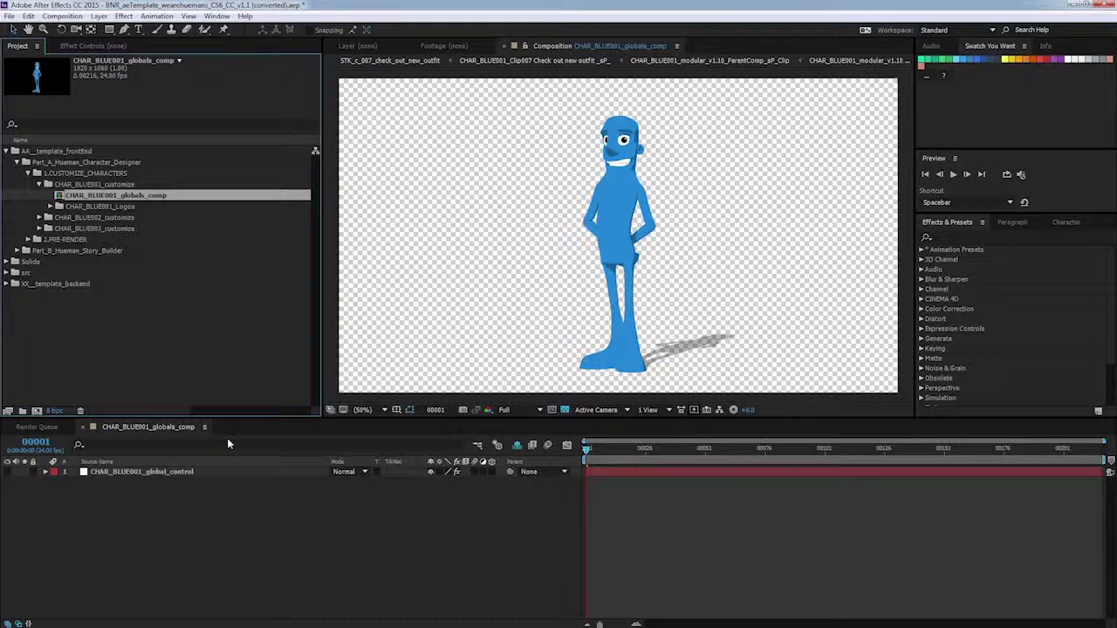
{"action": "left_click_drag", "start_coordinate": [586, 448], "coordinate": [646, 456]}
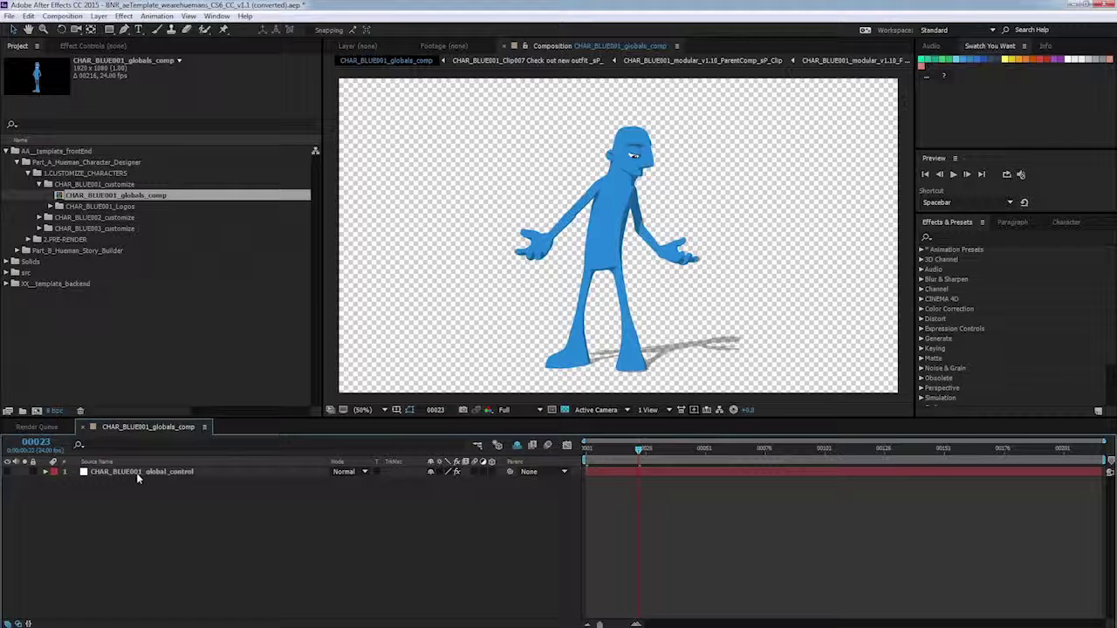
{"action": "left_click", "coordinate": [138, 472]}
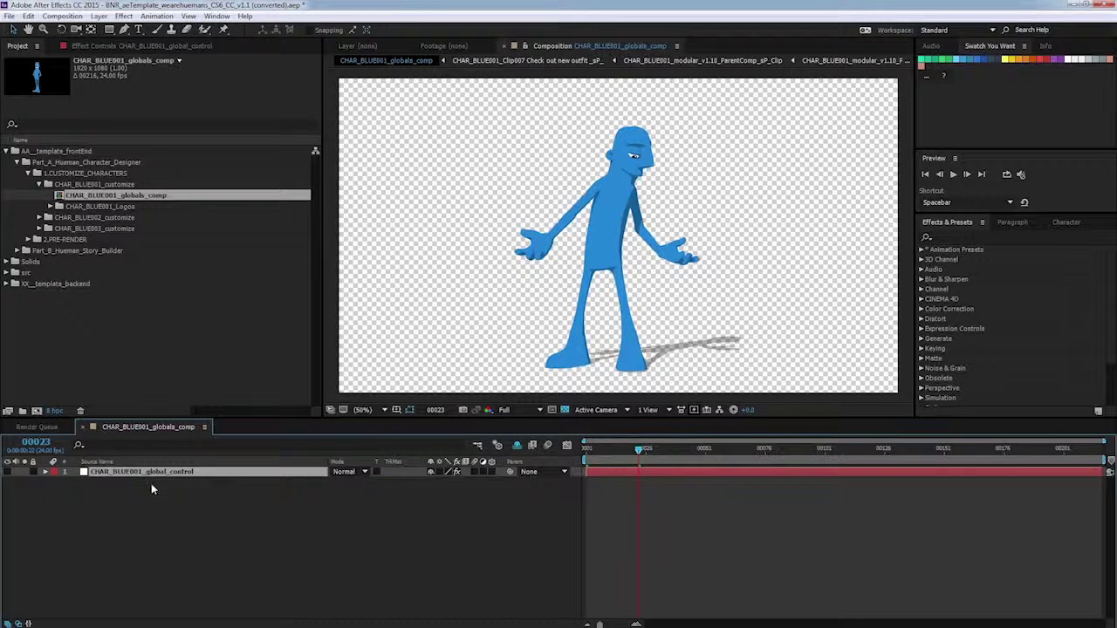
{"action": "left_click", "coordinate": [132, 45]}
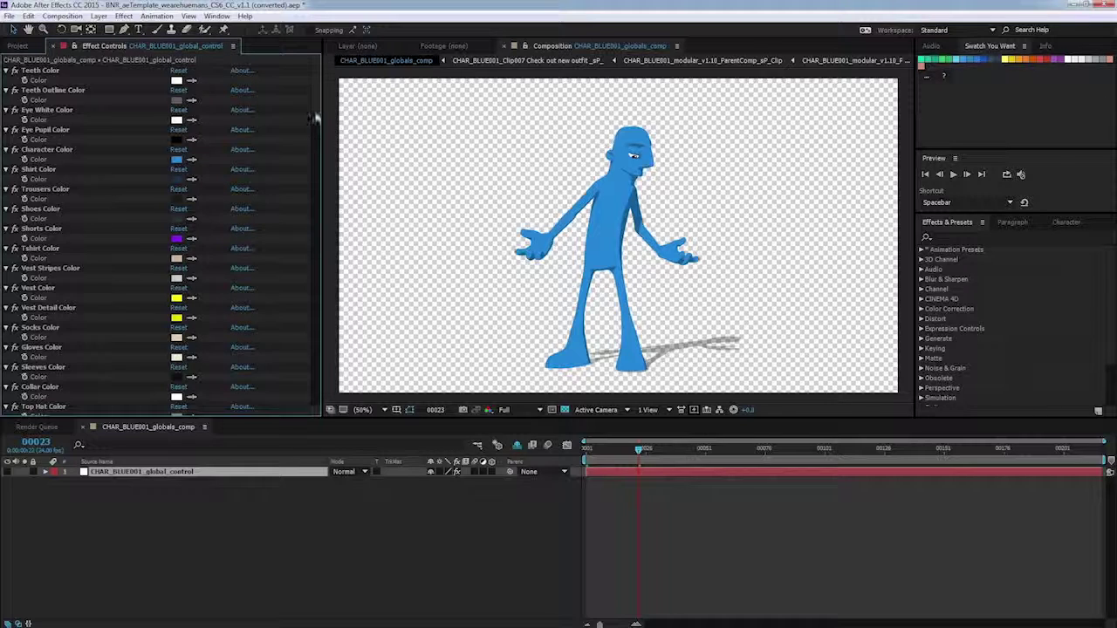
- Set the Character Color to red by sampling a red swatch from the palette
{"action": "mouse_move", "coordinate": [315, 91]}
{"action": "left_mouse_down"}
{"action": "mouse_move", "coordinate": [312, 372]}
{"action": "mouse_move", "coordinate": [316, 75]}
{"action": "left_mouse_up"}
{"action": "left_click", "coordinate": [191, 160]}
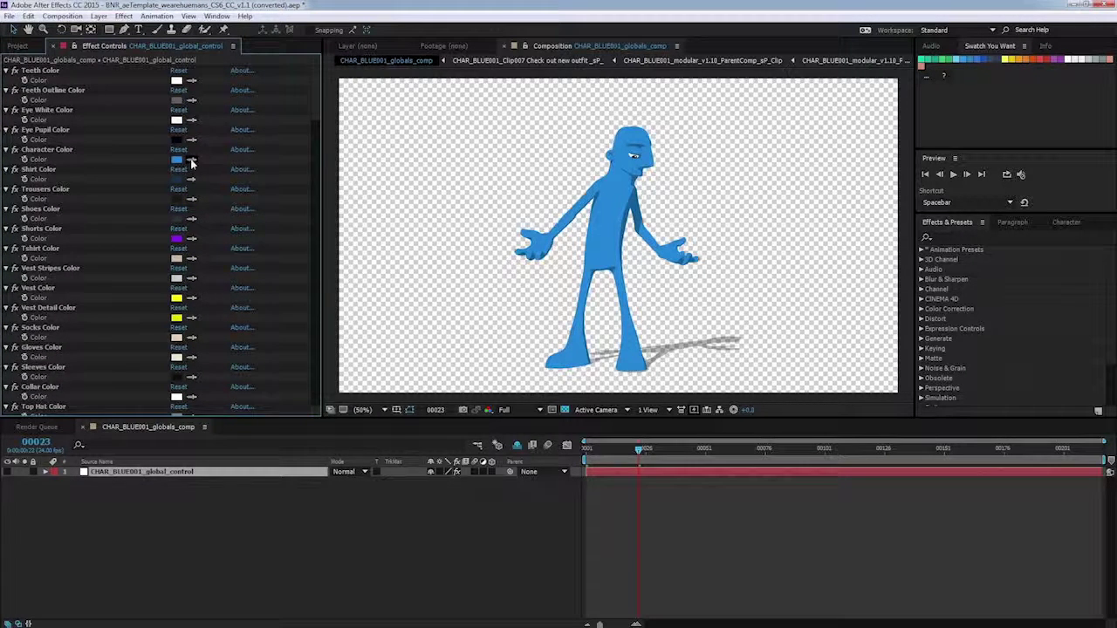
{"action": "left_click", "coordinate": [1043, 60]}
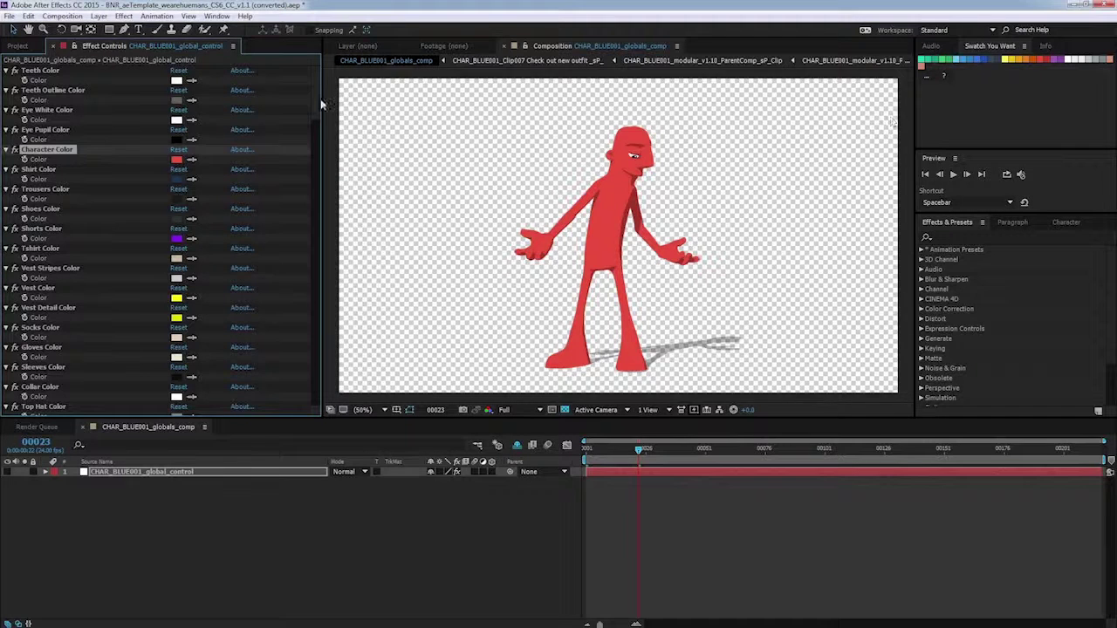
- Enable the character's Trousers, Collar, Sneakers, Belt and Baseball Cap
{"action": "scroll", "coordinate": [312, 242], "scroll_direction": "down", "scroll_amount": 10}
{"action": "left_click_drag", "start_coordinate": [311, 238], "coordinate": [318, 368]}
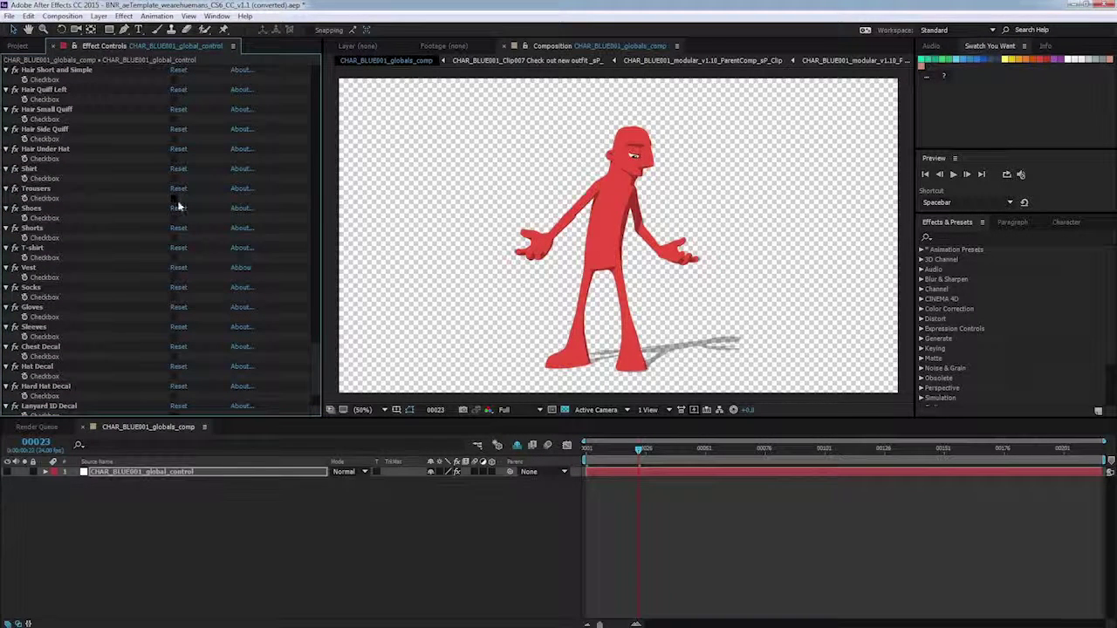
{"action": "left_click", "coordinate": [176, 200]}
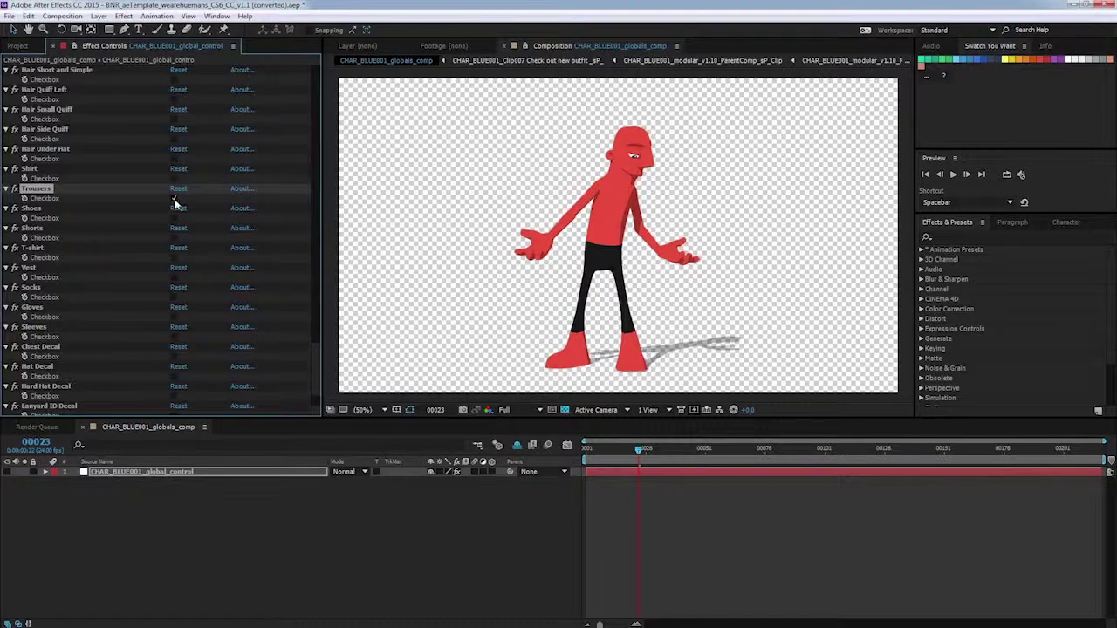
{"action": "left_click_drag", "start_coordinate": [314, 360], "coordinate": [310, 264]}
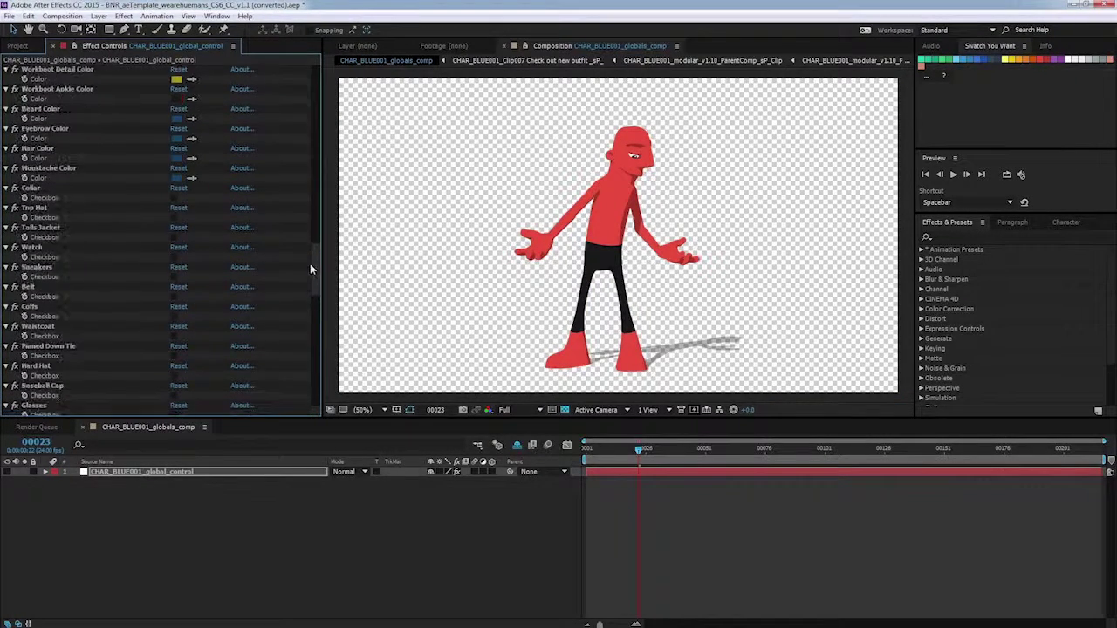
{"action": "left_click", "coordinate": [175, 198]}
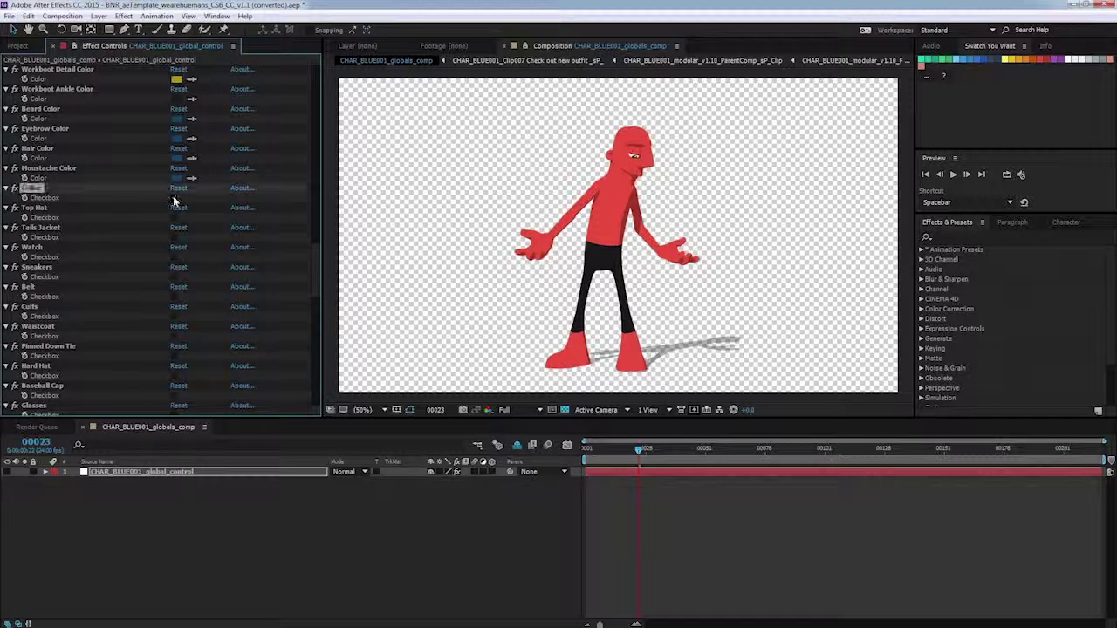
{"action": "left_click", "coordinate": [174, 276]}
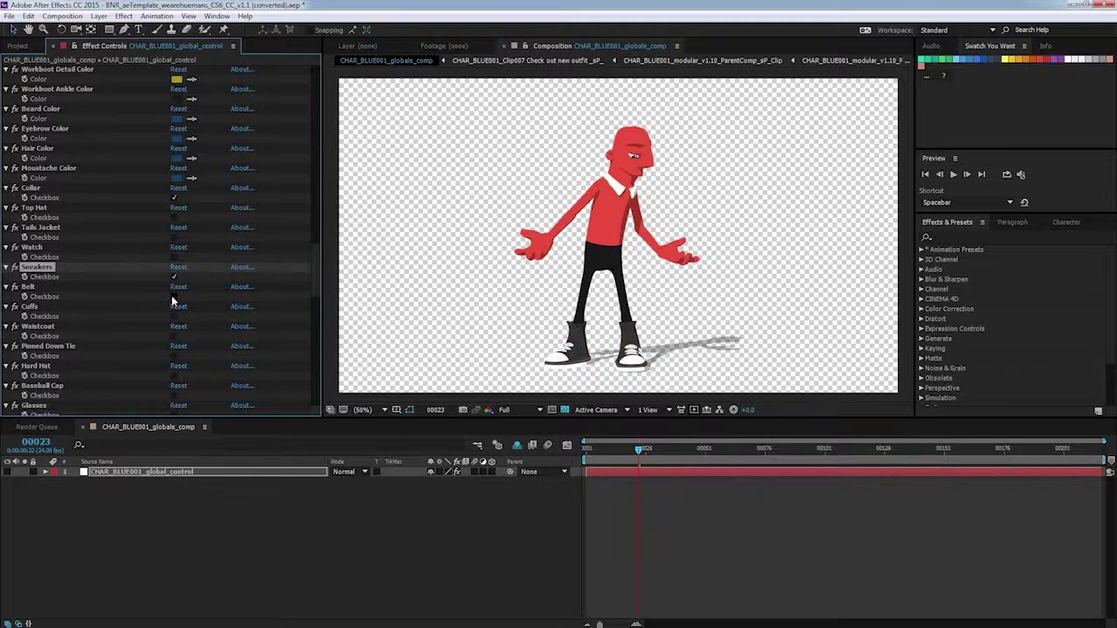
{"action": "left_click", "coordinate": [172, 297]}
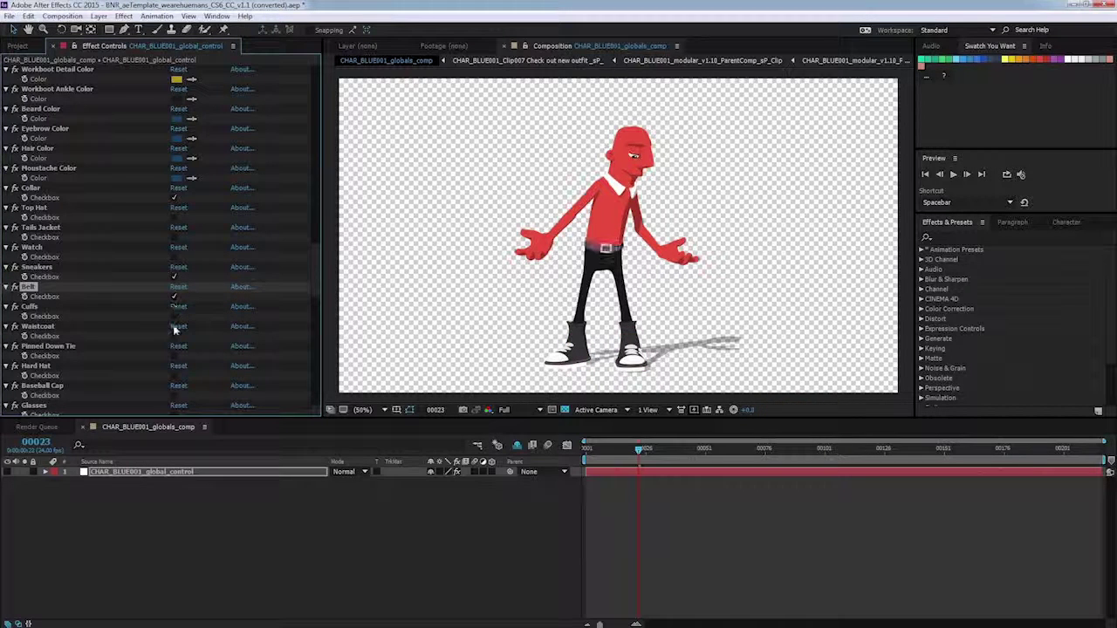
{"action": "left_click", "coordinate": [174, 395]}
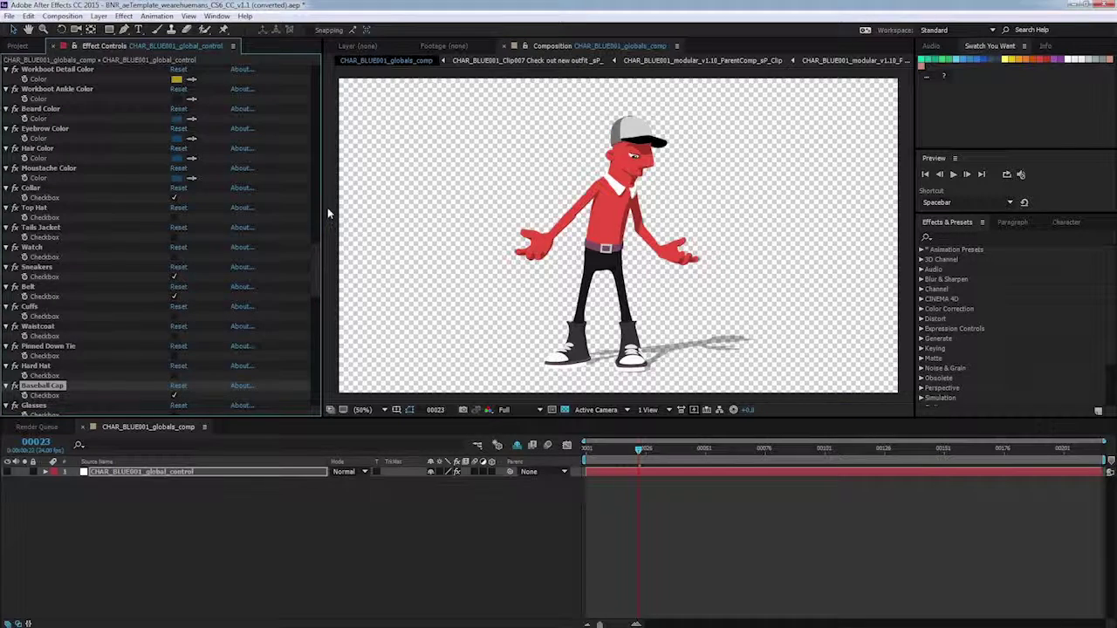
- Enable Thick Eyebrows, Beard Side Burns and Hair Under Hat for the character
{"action": "scroll", "coordinate": [319, 297], "scroll_direction": "down", "scroll_amount": 8}
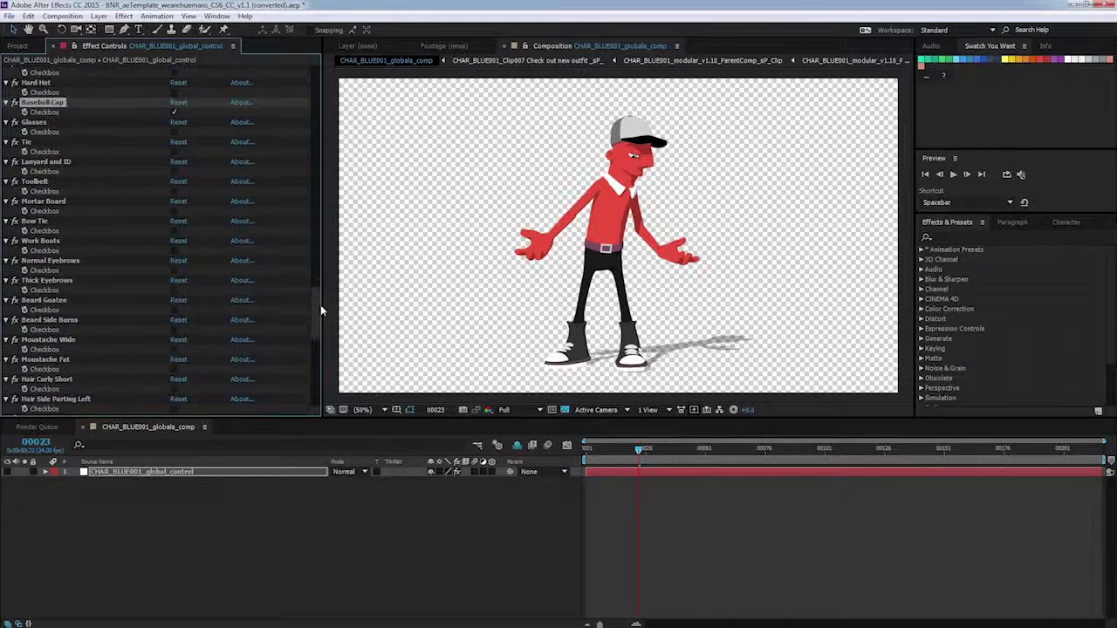
{"action": "left_click", "coordinate": [174, 281]}
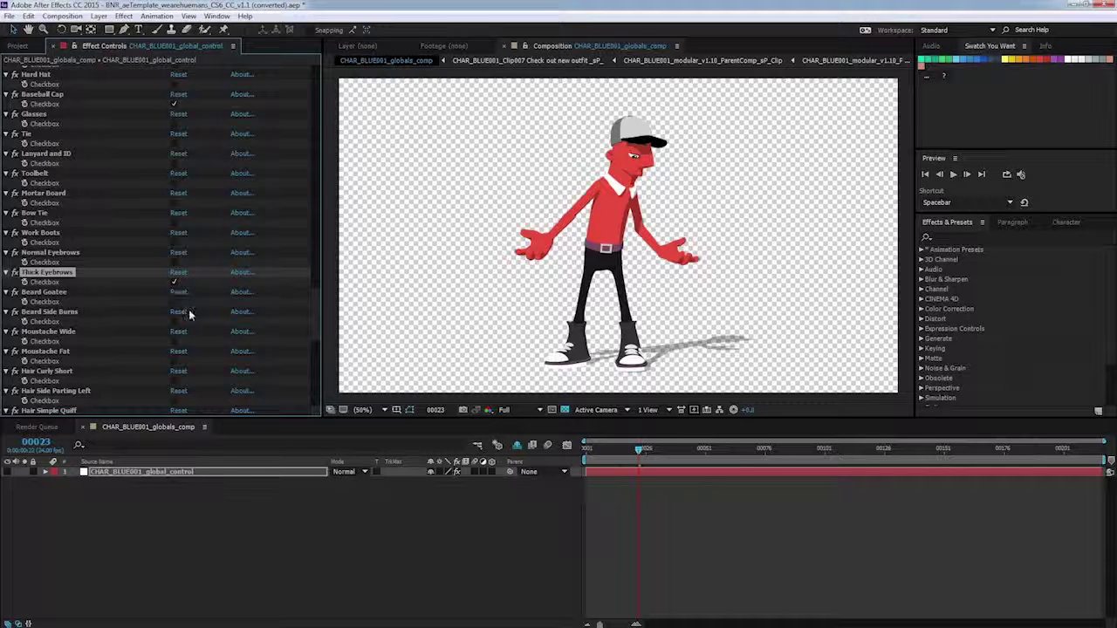
{"action": "left_click", "coordinate": [175, 322]}
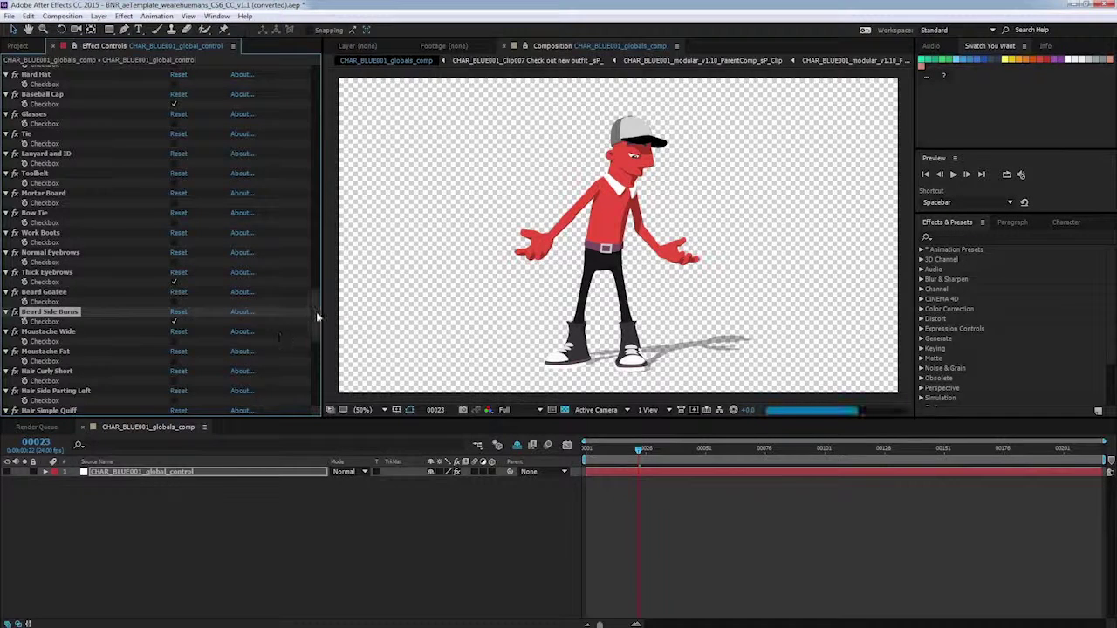
{"action": "scroll", "coordinate": [315, 316], "scroll_direction": "down", "scroll_amount": 3}
{"action": "left_click_drag", "start_coordinate": [316, 319], "coordinate": [301, 353]}
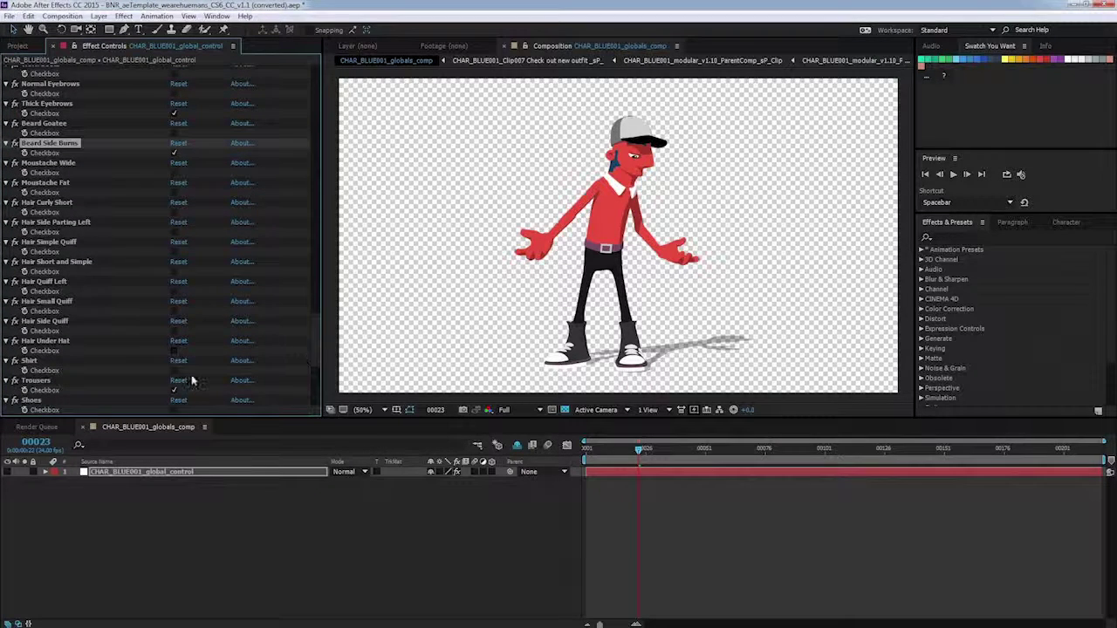
{"action": "left_click", "coordinate": [175, 350]}
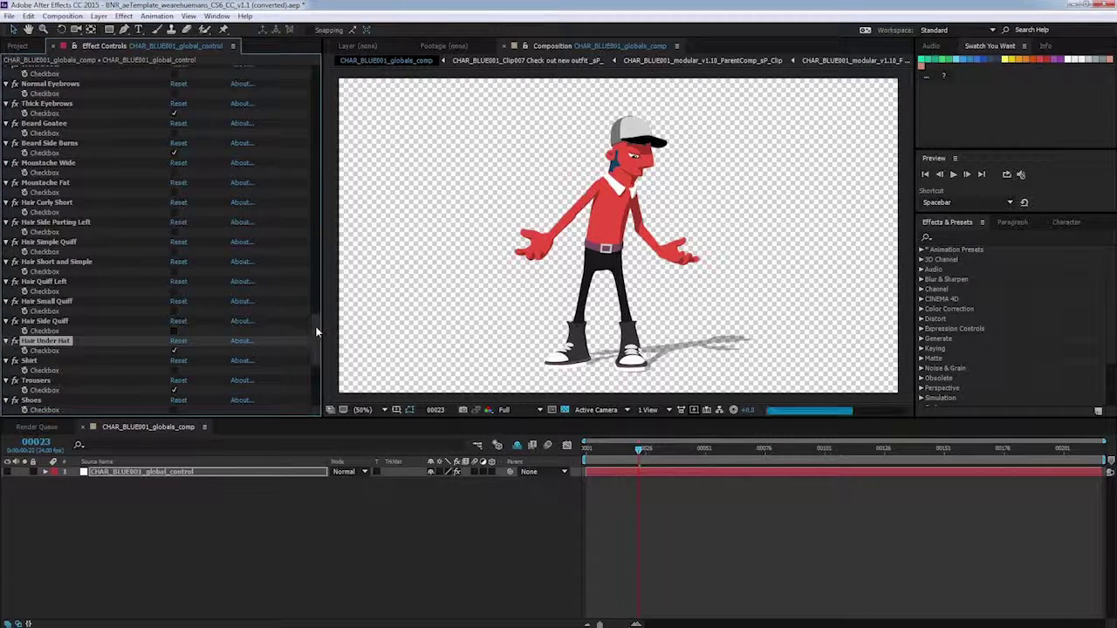
- Enable the T-shirt and set both the Tshirt Color and the Collar Color to blue, sampled from the swatch palette
{"action": "left_click_drag", "start_coordinate": [317, 332], "coordinate": [314, 342]}
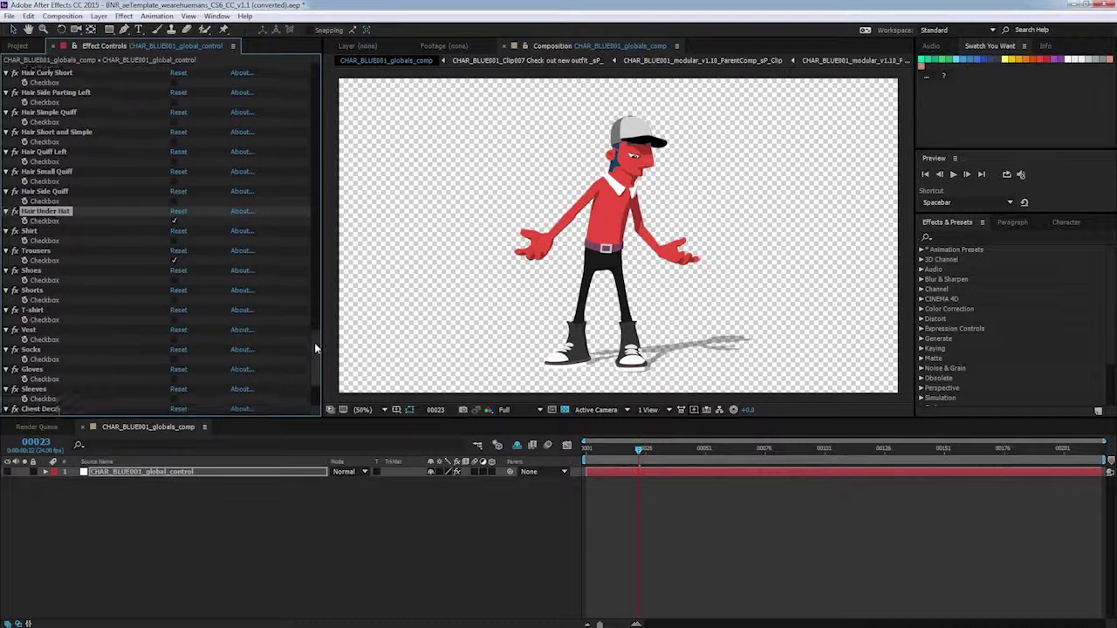
{"action": "left_click", "coordinate": [175, 324]}
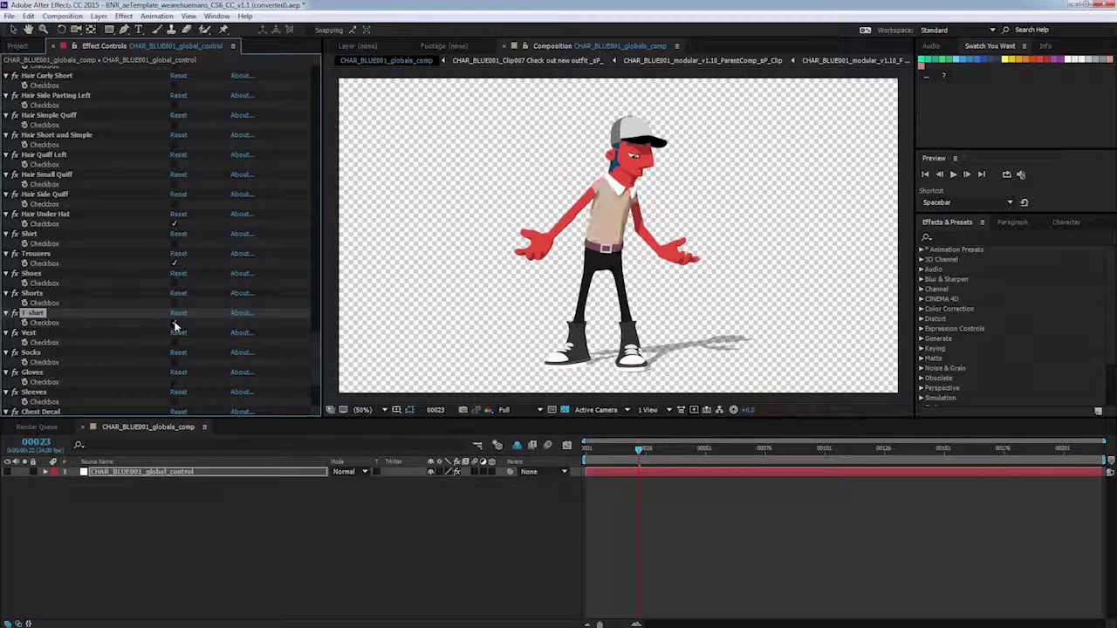
{"action": "left_click_drag", "start_coordinate": [317, 349], "coordinate": [334, 93]}
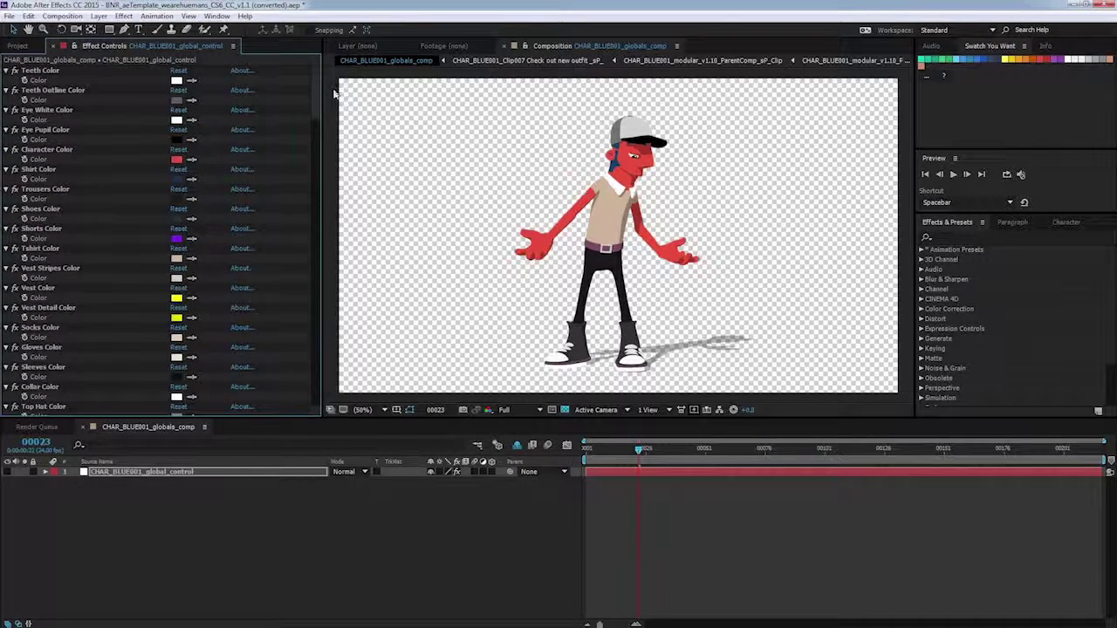
{"action": "left_click", "coordinate": [192, 260]}
{"action": "left_click", "coordinate": [984, 57]}
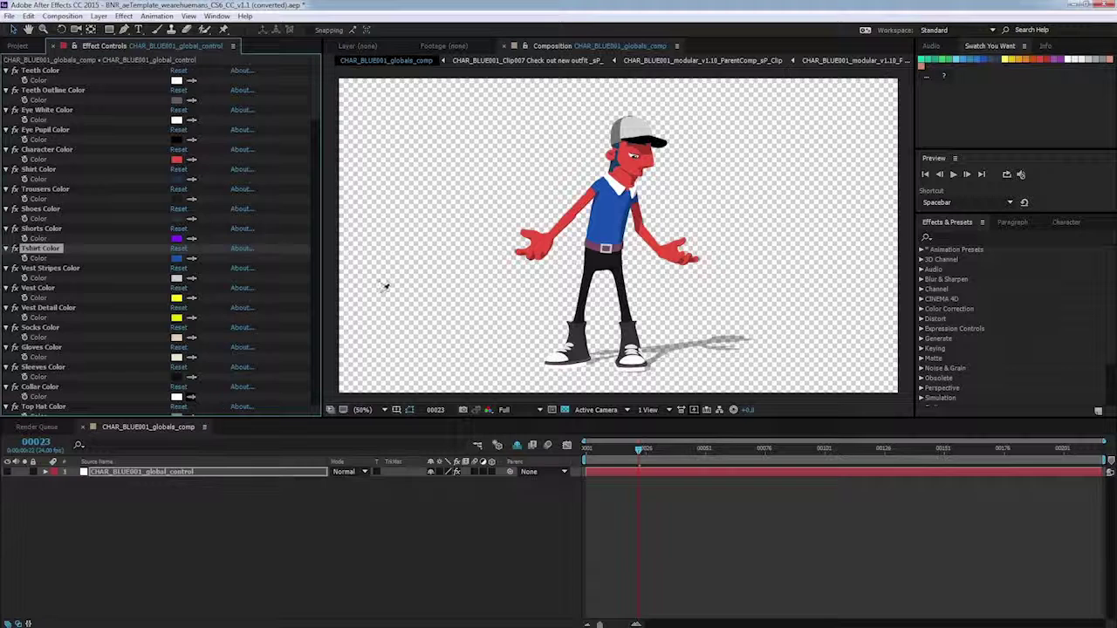
{"action": "left_click", "coordinate": [985, 62]}
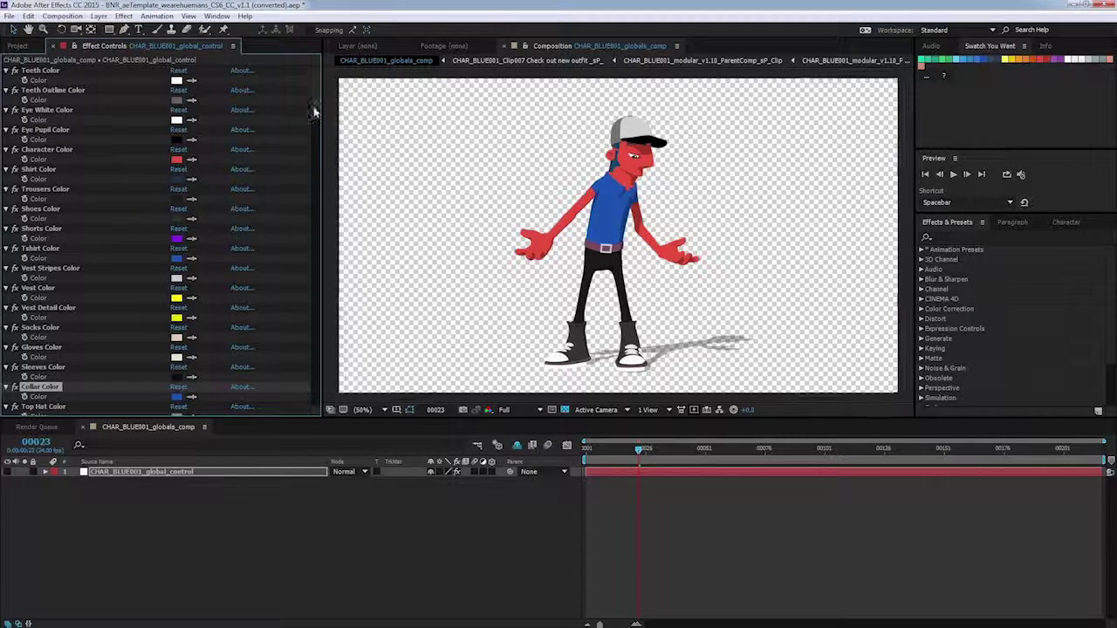
- Enable the Vest for the character and set its Vest Color to blue, sampled from the swatch palette
{"action": "mouse_move", "coordinate": [314, 97]}
{"action": "left_mouse_down"}
{"action": "mouse_move", "coordinate": [314, 306]}
{"action": "mouse_move", "coordinate": [324, 319]}
{"action": "mouse_move", "coordinate": [313, 349]}
{"action": "mouse_move", "coordinate": [322, 295]}
{"action": "mouse_move", "coordinate": [305, 113]}
{"action": "left_mouse_up"}
{"action": "left_click", "coordinate": [173, 340]}
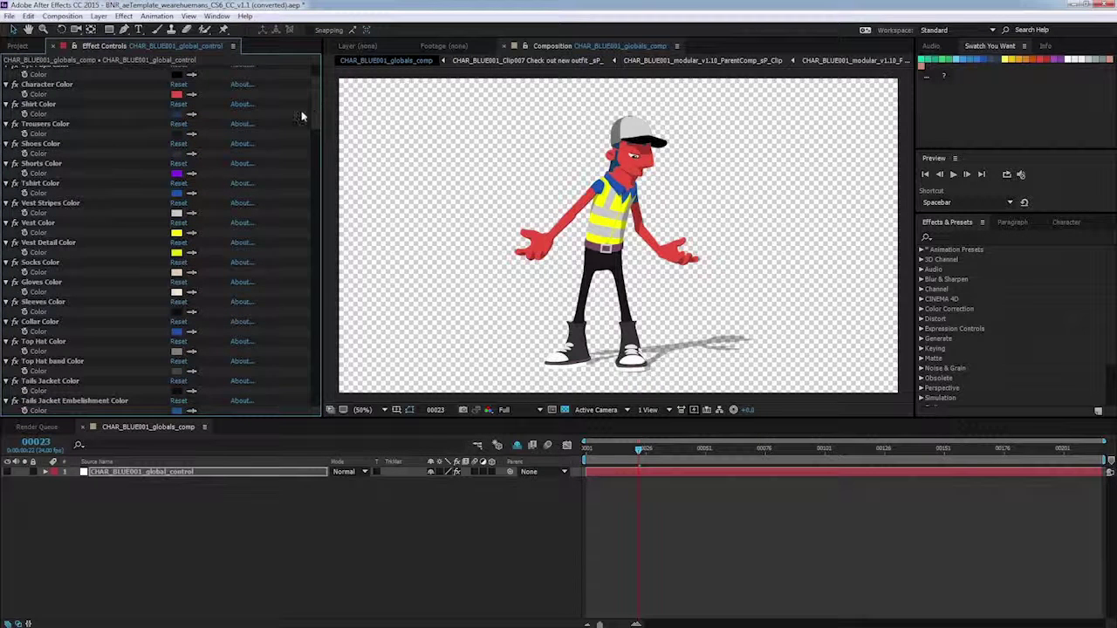
{"action": "left_click", "coordinate": [191, 232]}
{"action": "left_click", "coordinate": [984, 59]}
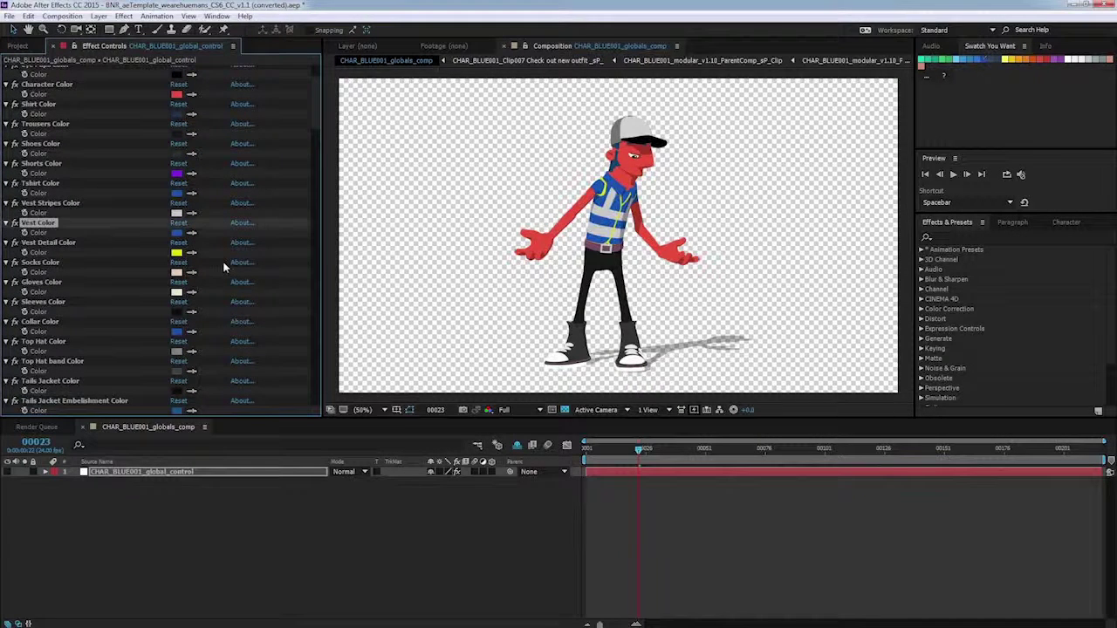
- Set the Vest Detail Color to white and the Vest Stripes Color to the same blue as the vest
{"action": "left_click", "coordinate": [192, 253]}
{"action": "left_click", "coordinate": [362, 366]}
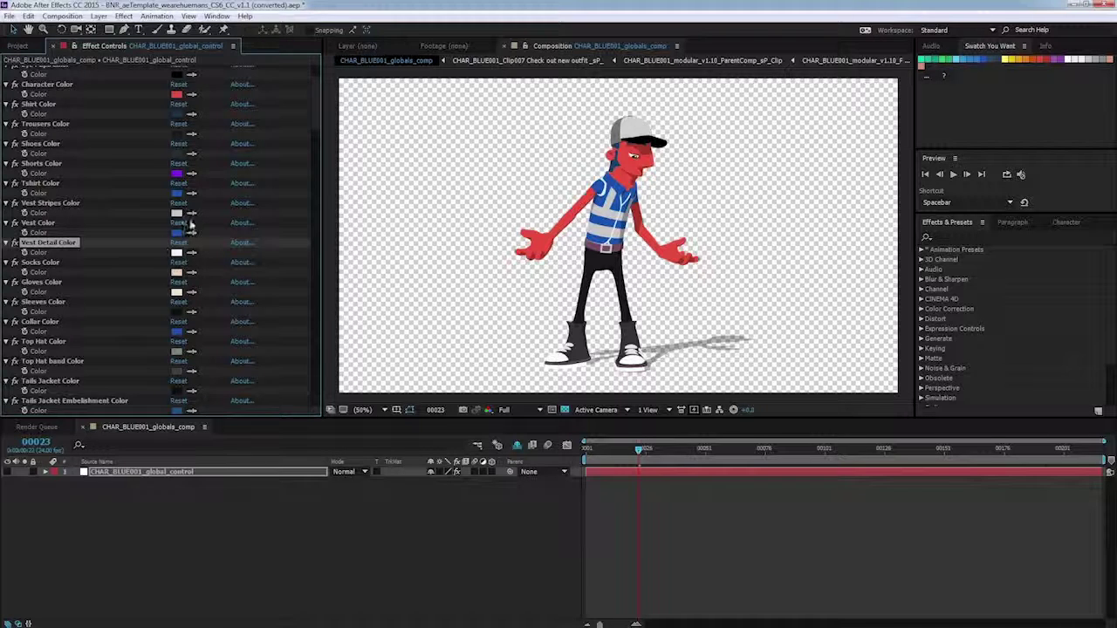
{"action": "left_click", "coordinate": [191, 213]}
{"action": "left_click", "coordinate": [987, 59]}
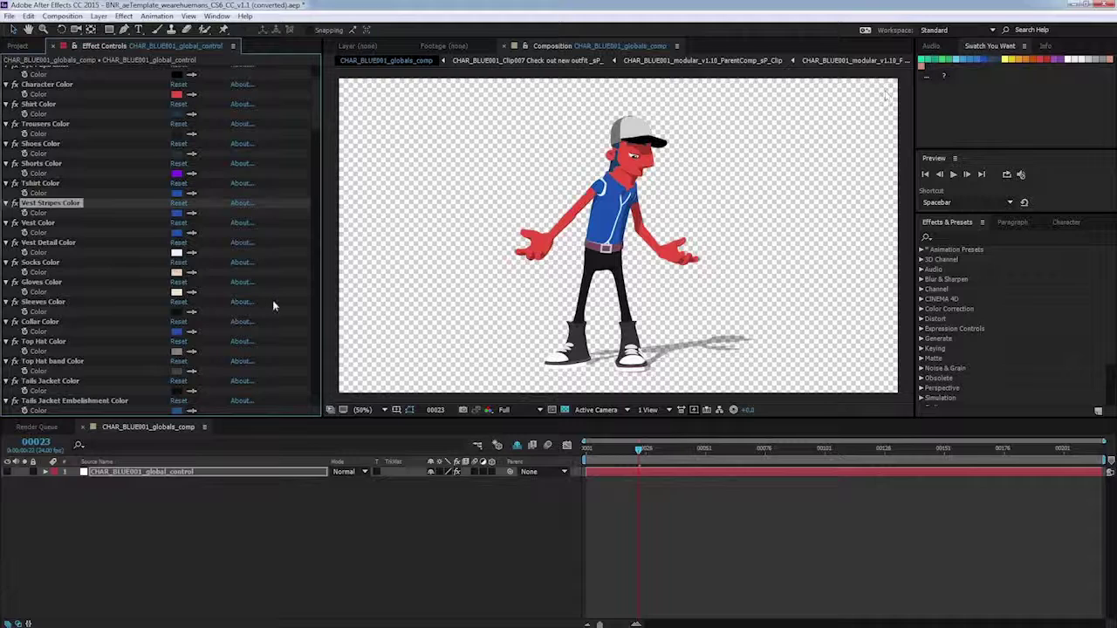
{"action": "key", "text": "space"}
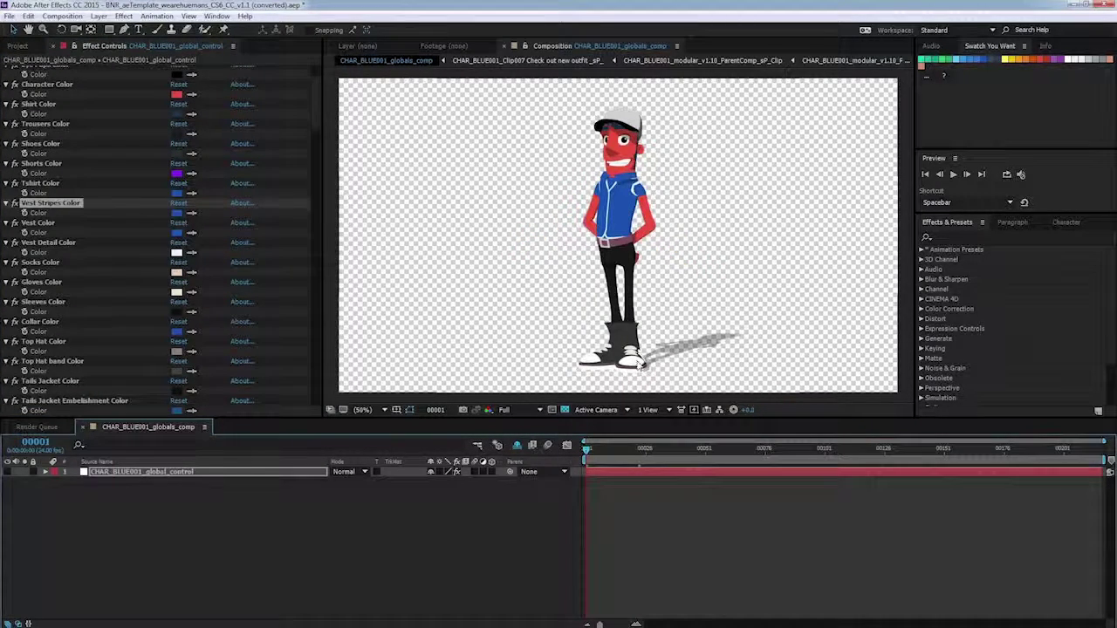
- Enable the Hat Decal for the character
{"action": "scroll", "coordinate": [316, 94], "scroll_direction": "up", "scroll_amount": 2}
{"action": "scroll", "coordinate": [316, 93], "scroll_direction": "down", "scroll_amount": 10}
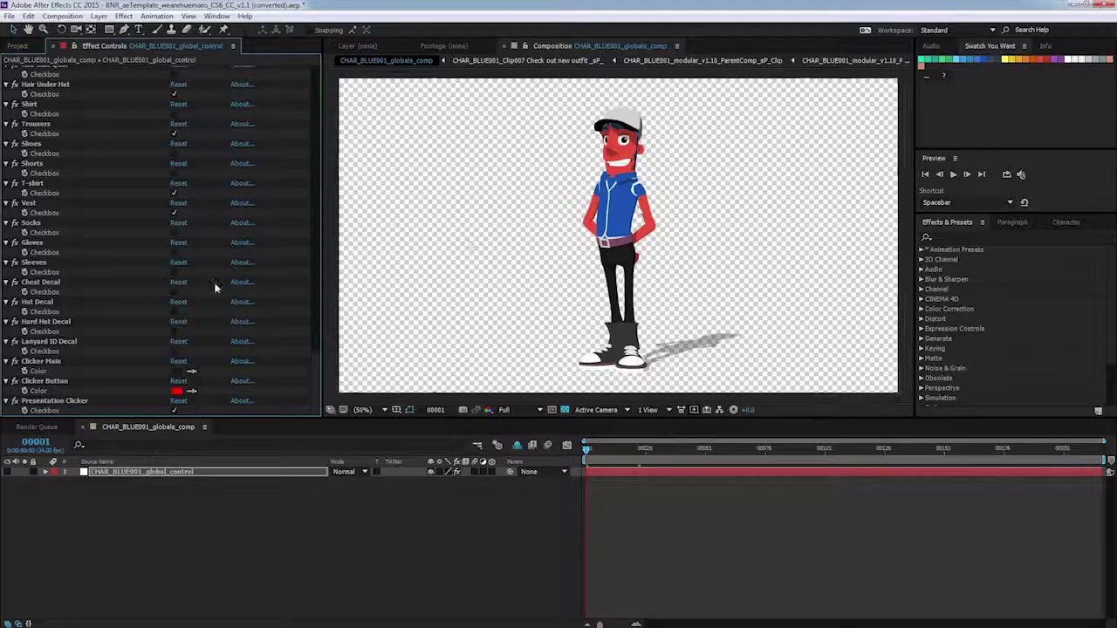
{"action": "left_click", "coordinate": [174, 312]}
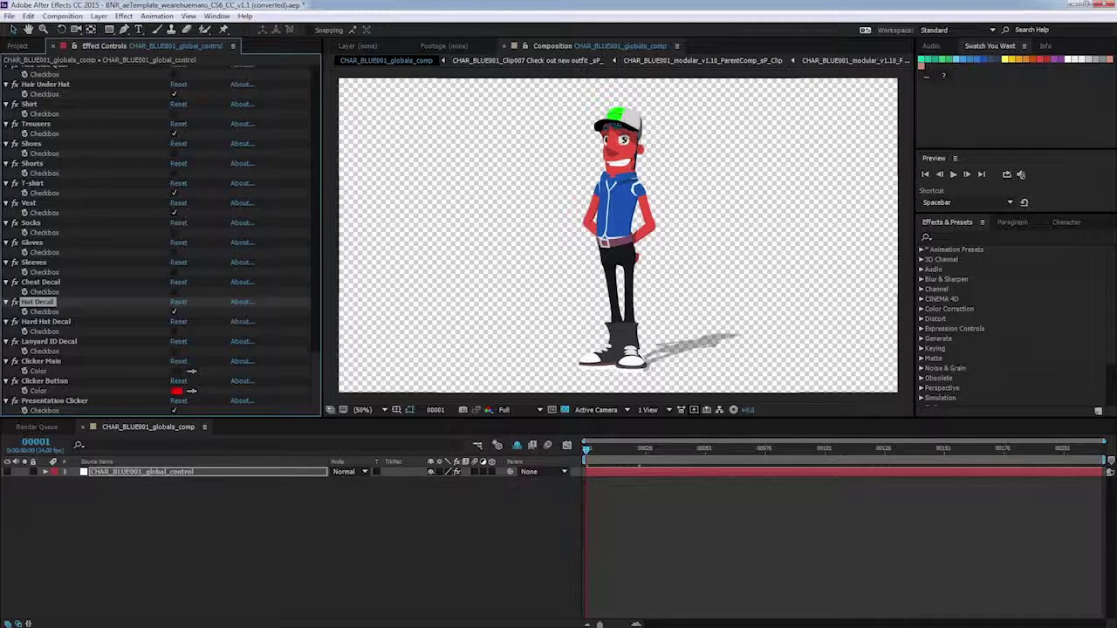
- Open the CHAR_BLUE001_Logo_BaseballCap composition from the CHAR_BLUE001_Logos folder of the project
{"action": "left_click", "coordinate": [19, 45]}
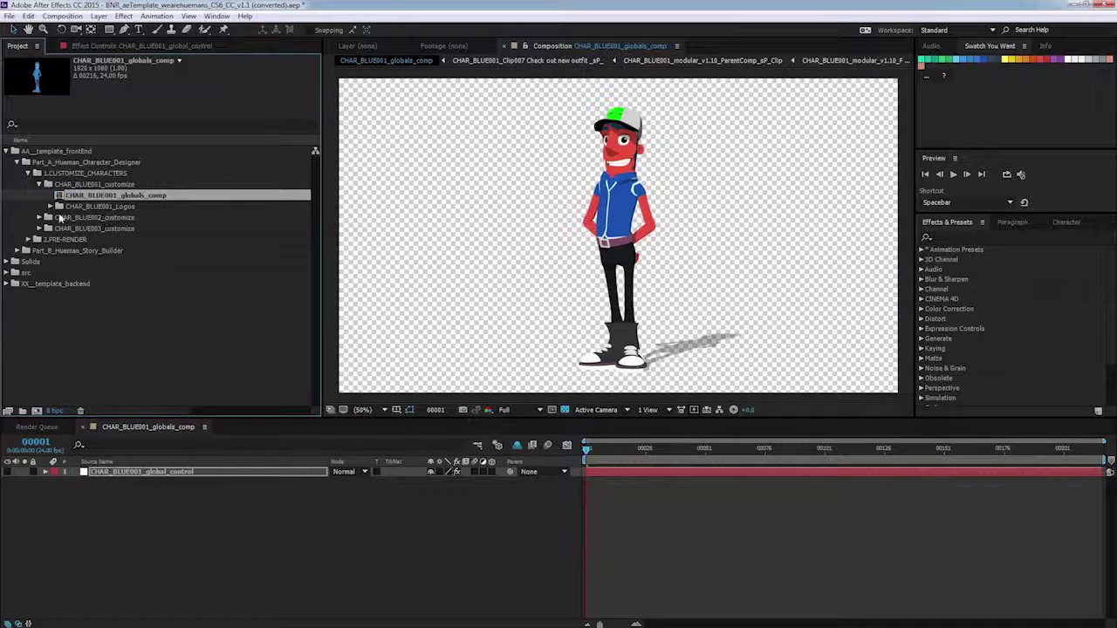
{"action": "left_click", "coordinate": [98, 208]}
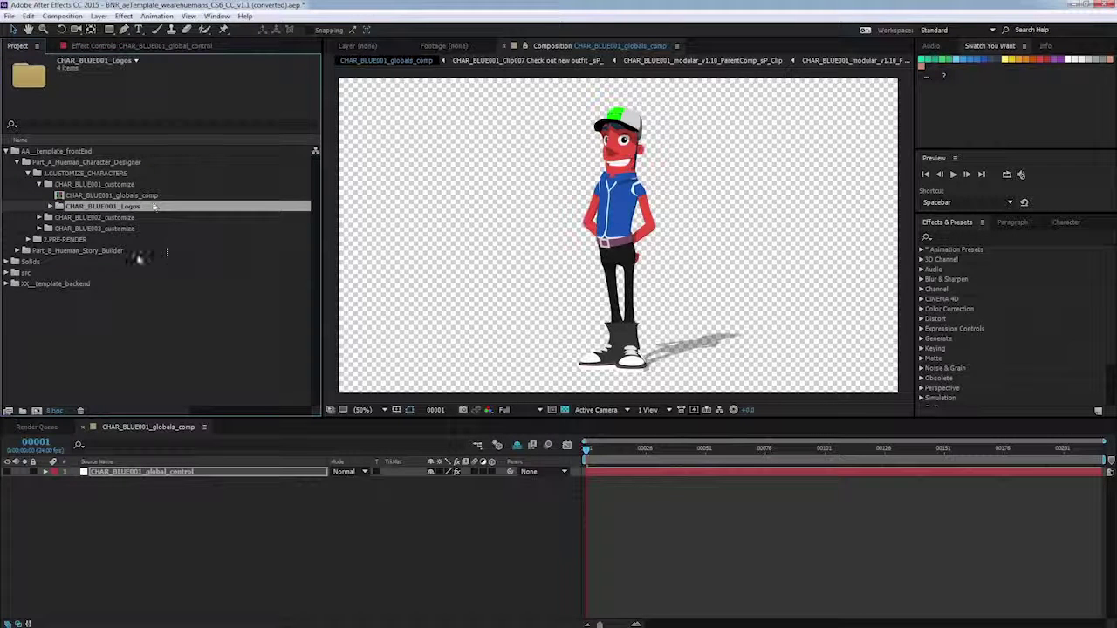
{"action": "left_click", "coordinate": [49, 207]}
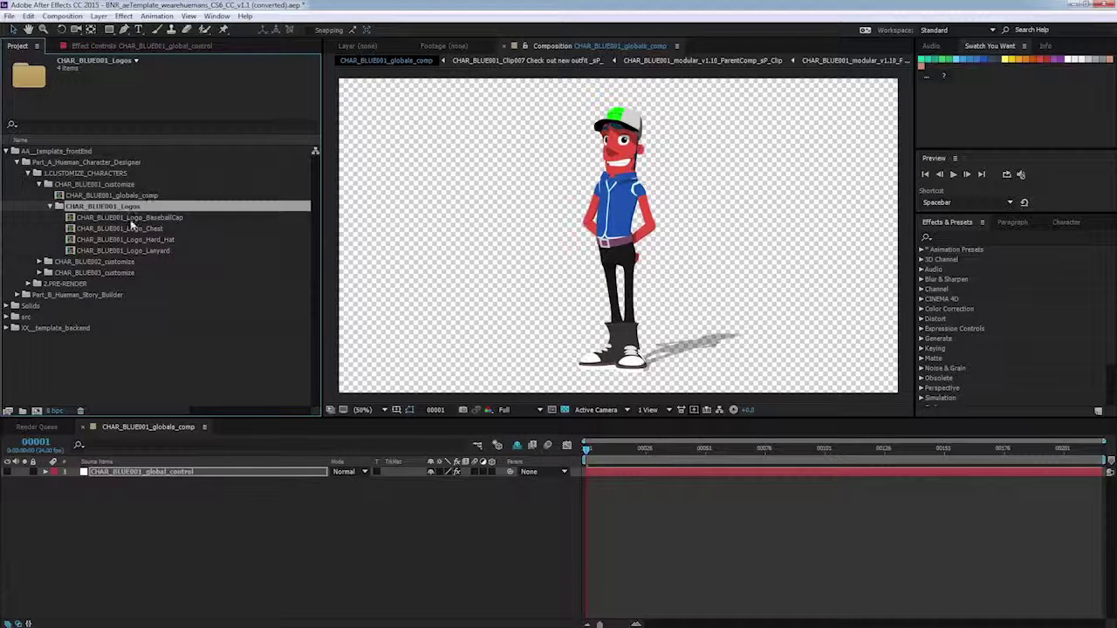
{"action": "double_click", "coordinate": [130, 220]}
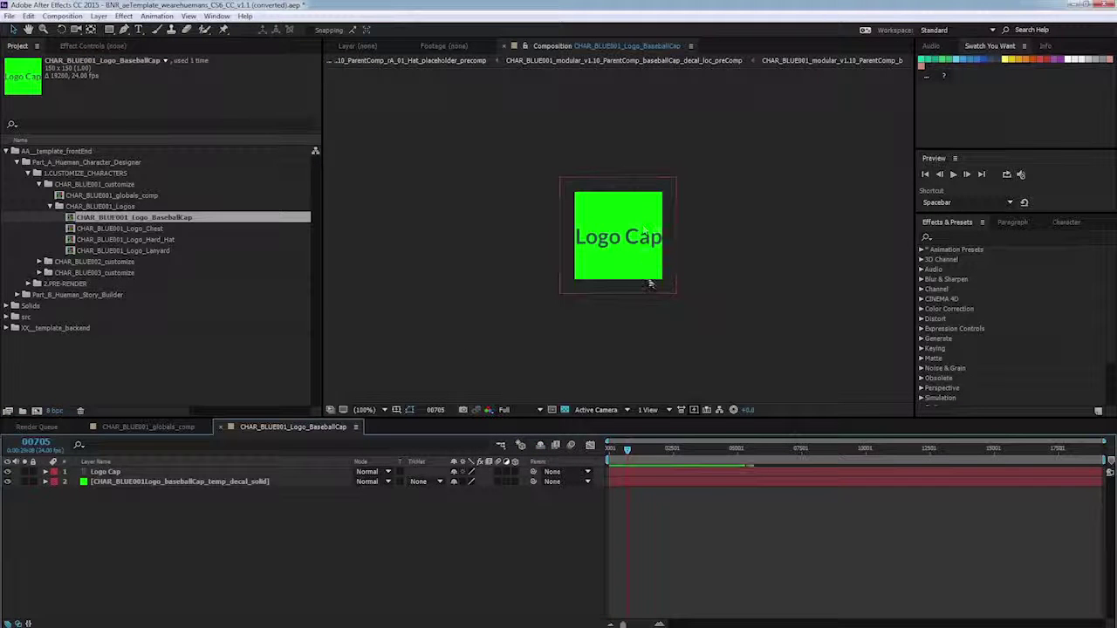
- Import blue_star.png and bowling.png from the images folder into the project
{"action": "double_click", "coordinate": [185, 370]}
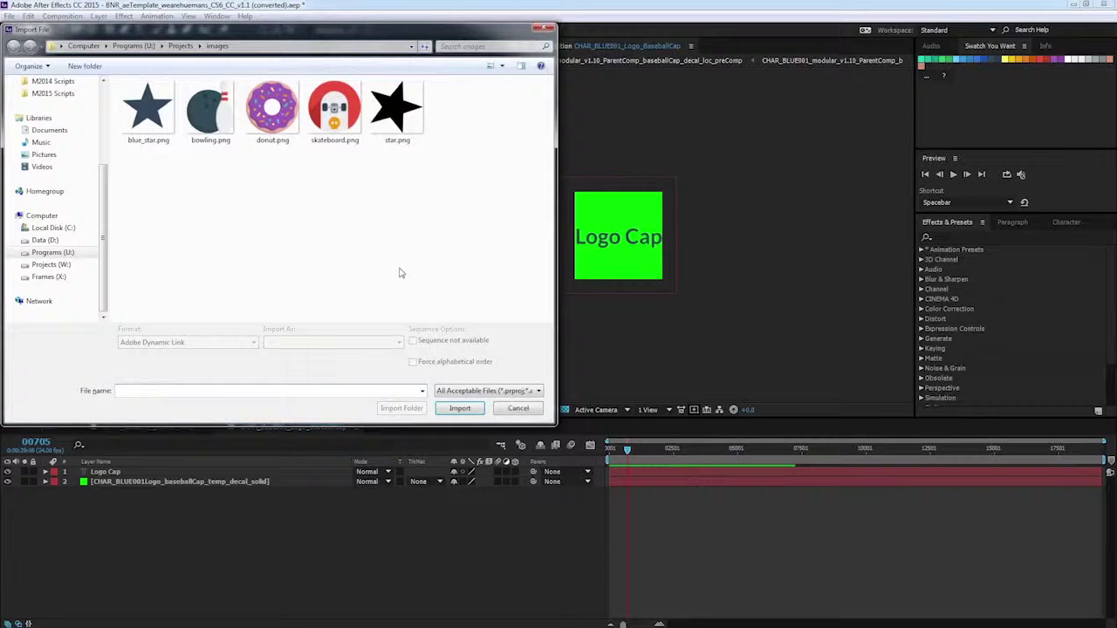
{"action": "left_click", "coordinate": [148, 109]}
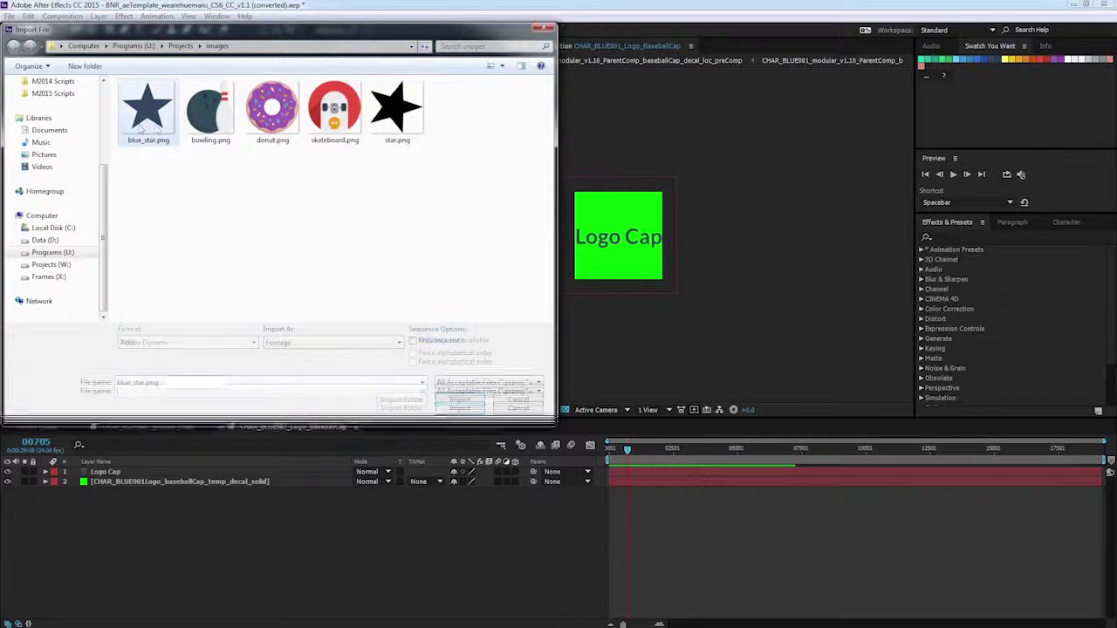
{"action": "left_click", "coordinate": [211, 109], "text": "ctrl"}
{"action": "left_click", "coordinate": [480, 398]}
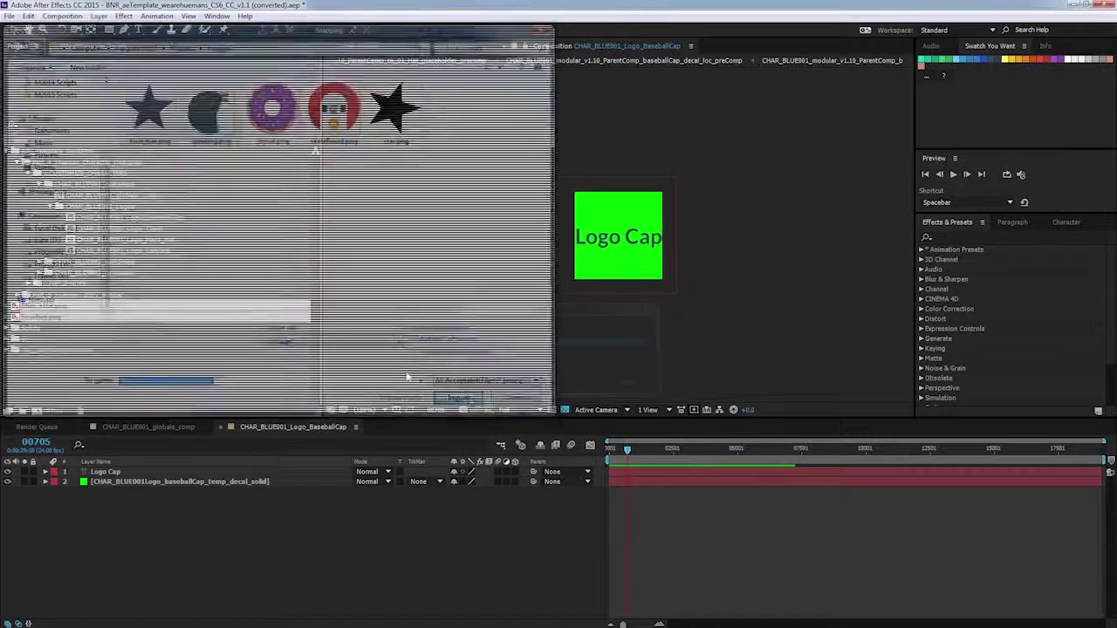
- Add blue_star.png beneath the other layers of the baseball cap logo and hide the Logo Cap text and green placeholder solid
{"action": "left_click_drag", "start_coordinate": [42, 306], "coordinate": [102, 526]}
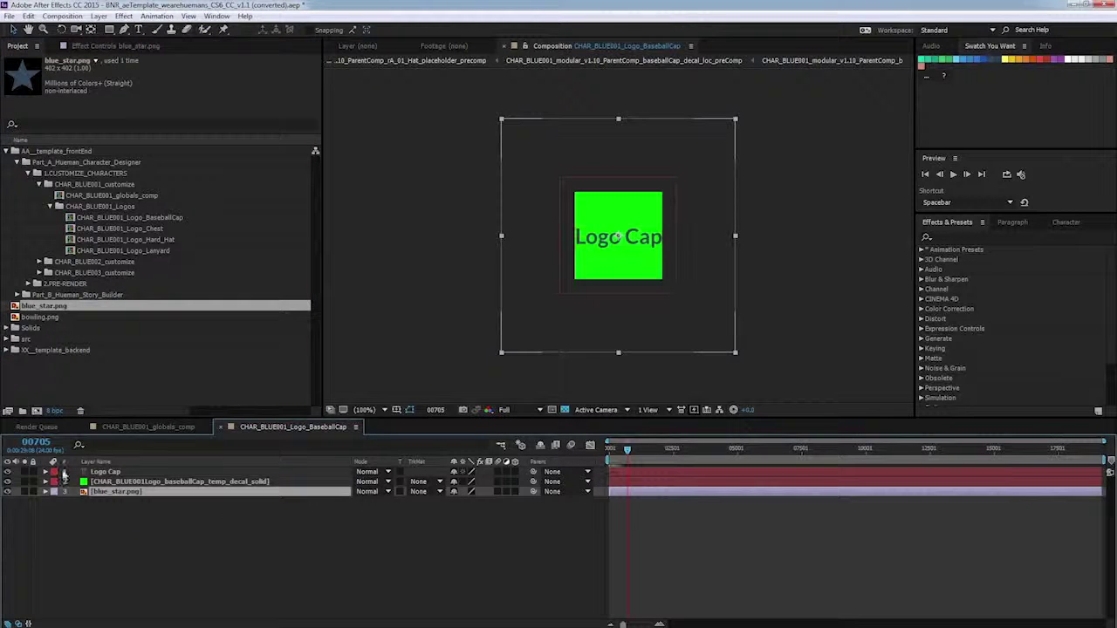
{"action": "left_click", "coordinate": [23, 490]}
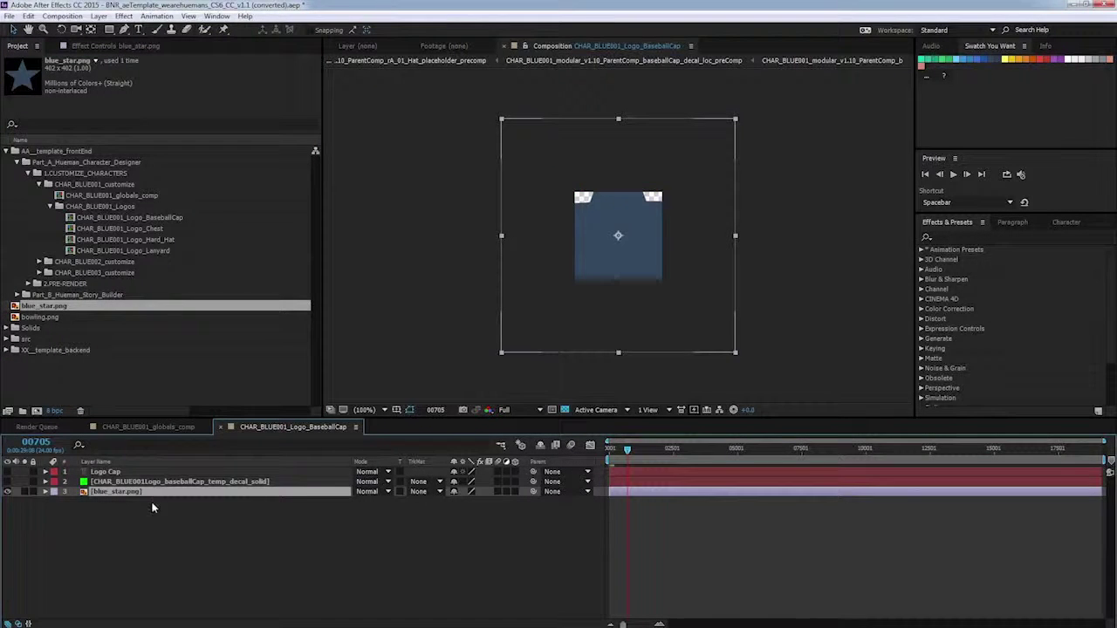
- Scale the blue_star.png layer down to 32% so the star fits inside the cap logo composition
{"action": "left_click", "coordinate": [48, 510]}
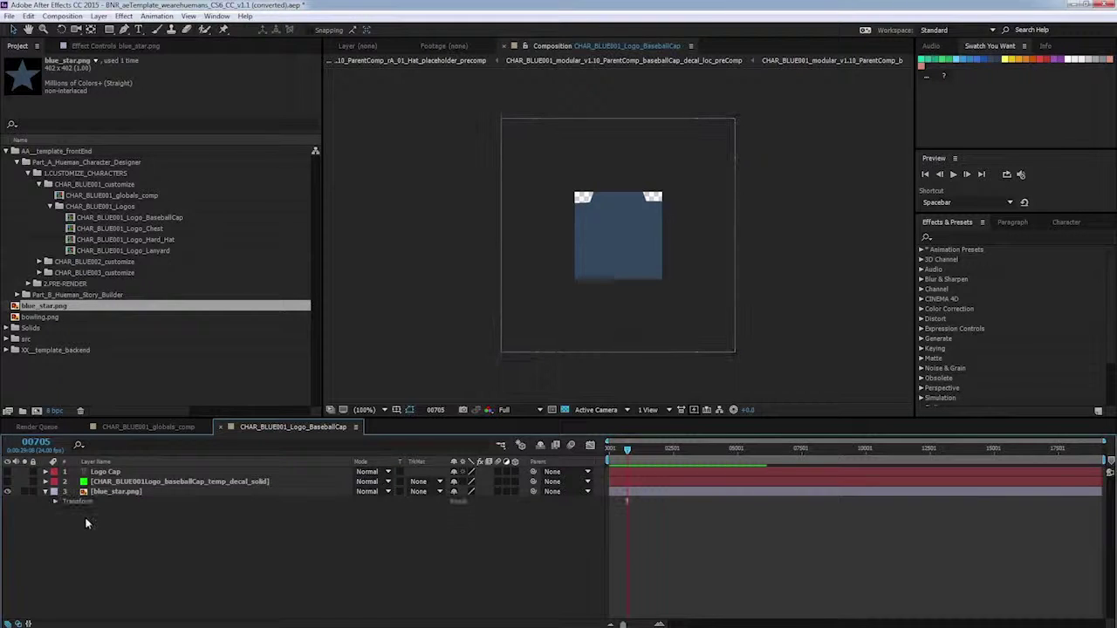
{"action": "left_click", "coordinate": [45, 491]}
{"action": "left_click", "coordinate": [54, 502]}
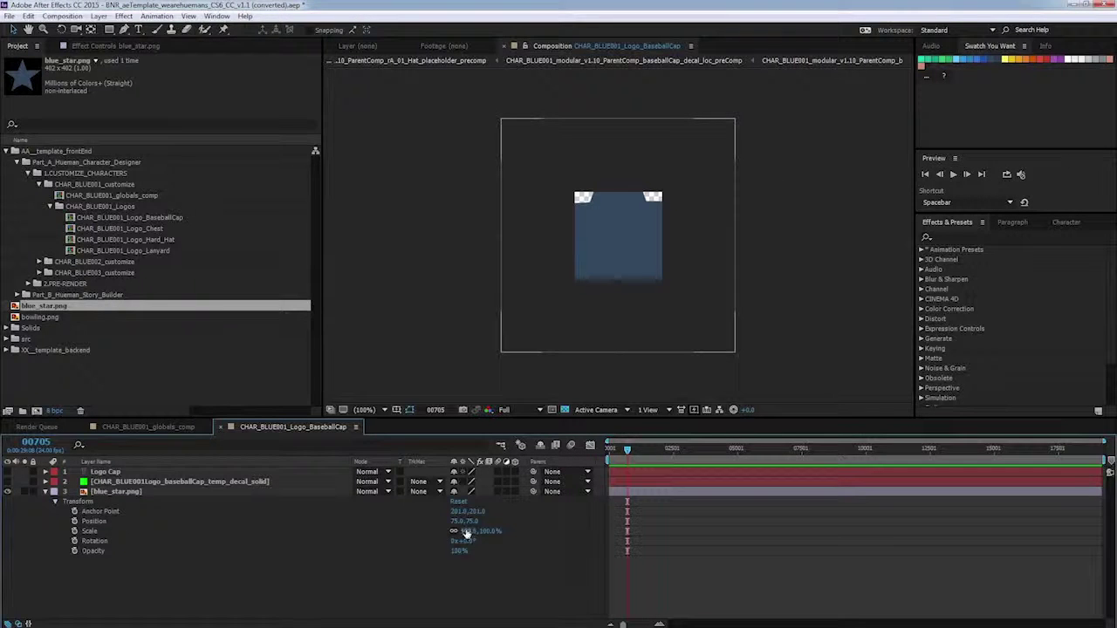
{"action": "left_click_drag", "start_coordinate": [458, 530], "coordinate": [423, 528]}
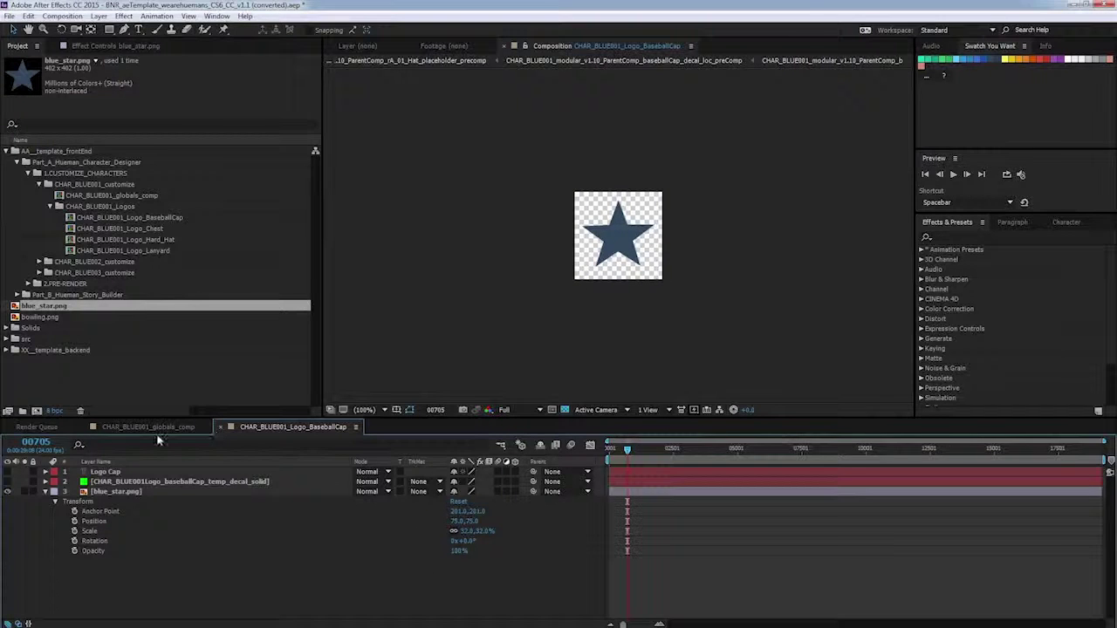
- Return to CHAR_BLUE001_globals_comp and enable the Chest Decal in the global controls
{"action": "left_click", "coordinate": [161, 429]}
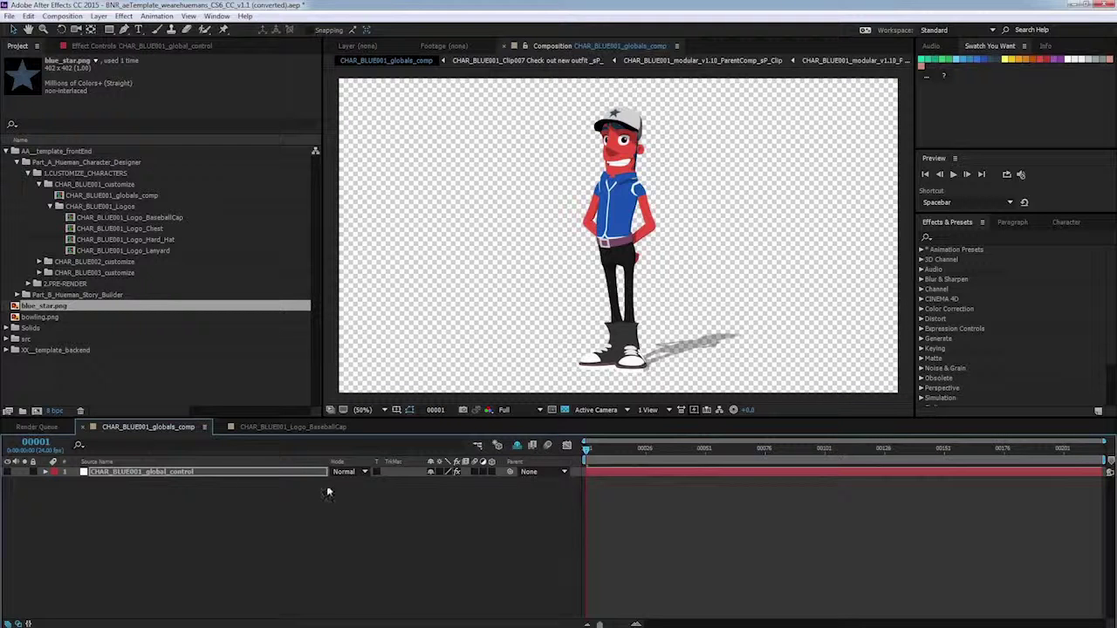
{"action": "left_click", "coordinate": [180, 47]}
{"action": "scroll", "coordinate": [319, 157], "scroll_direction": "down", "scroll_amount": 5}
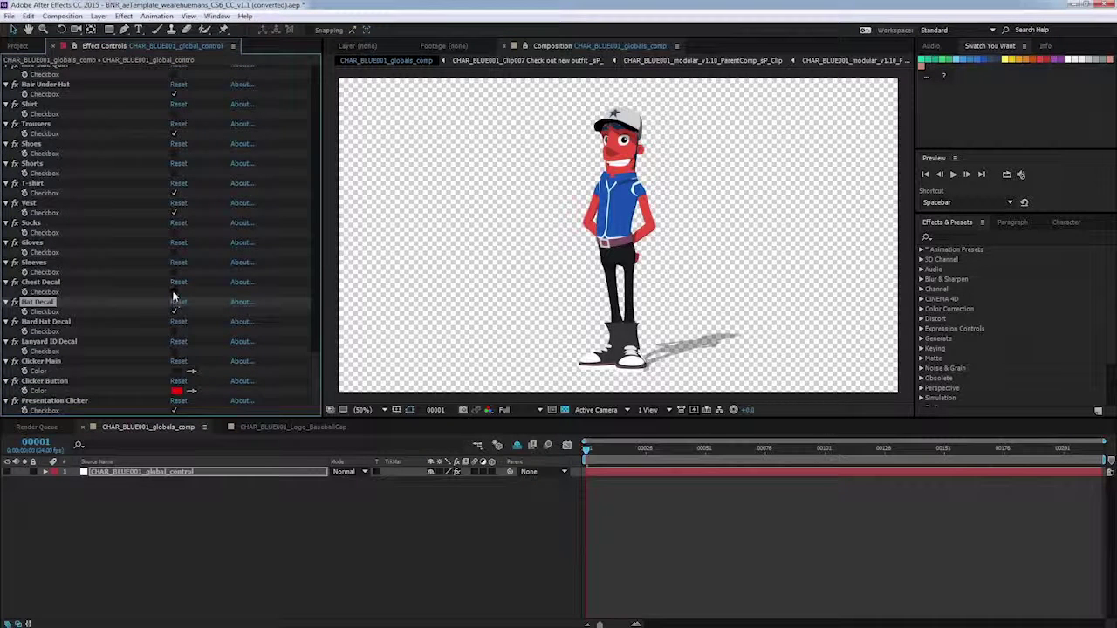
{"action": "left_click", "coordinate": [174, 293]}
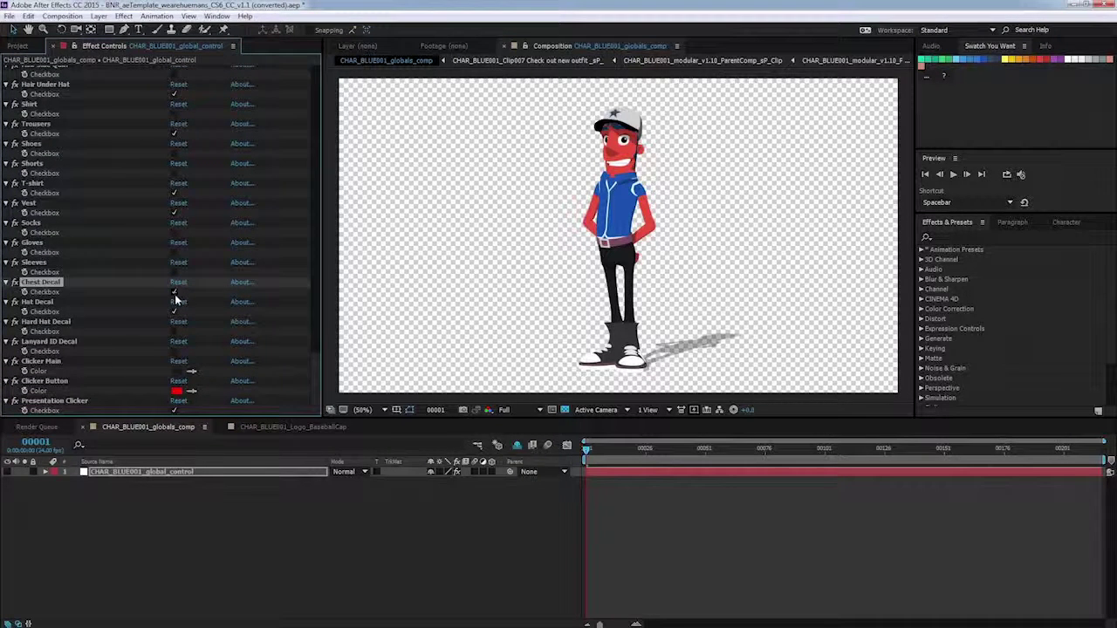
{"action": "left_click", "coordinate": [174, 298]}
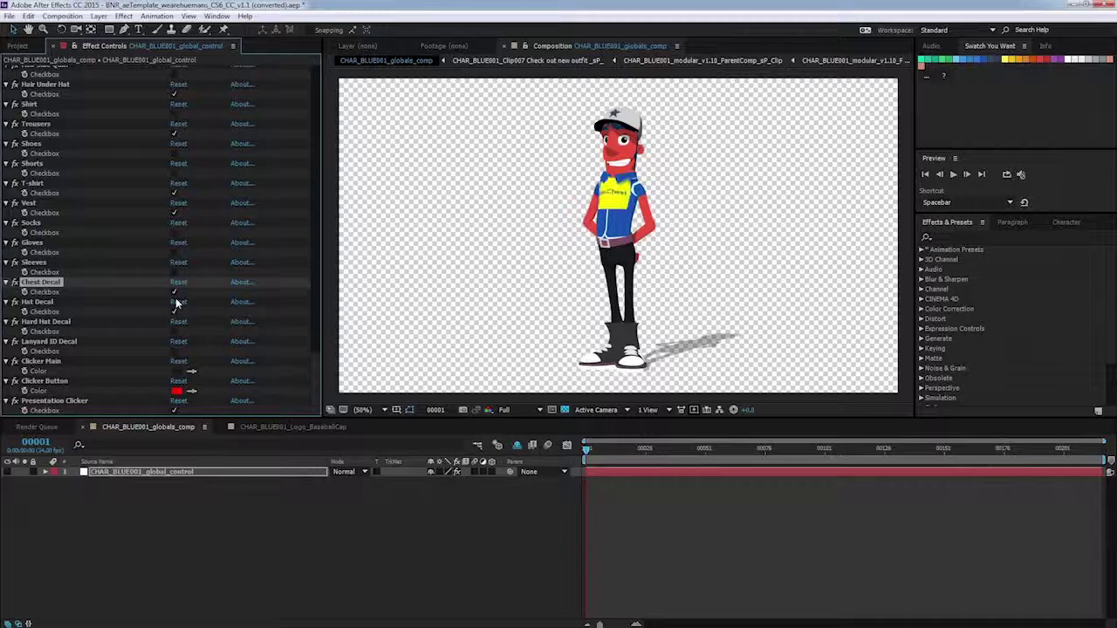
- Open the CHAR_BLUE001_Logo_Chest composition from the project's logos folder
{"action": "left_click", "coordinate": [24, 44]}
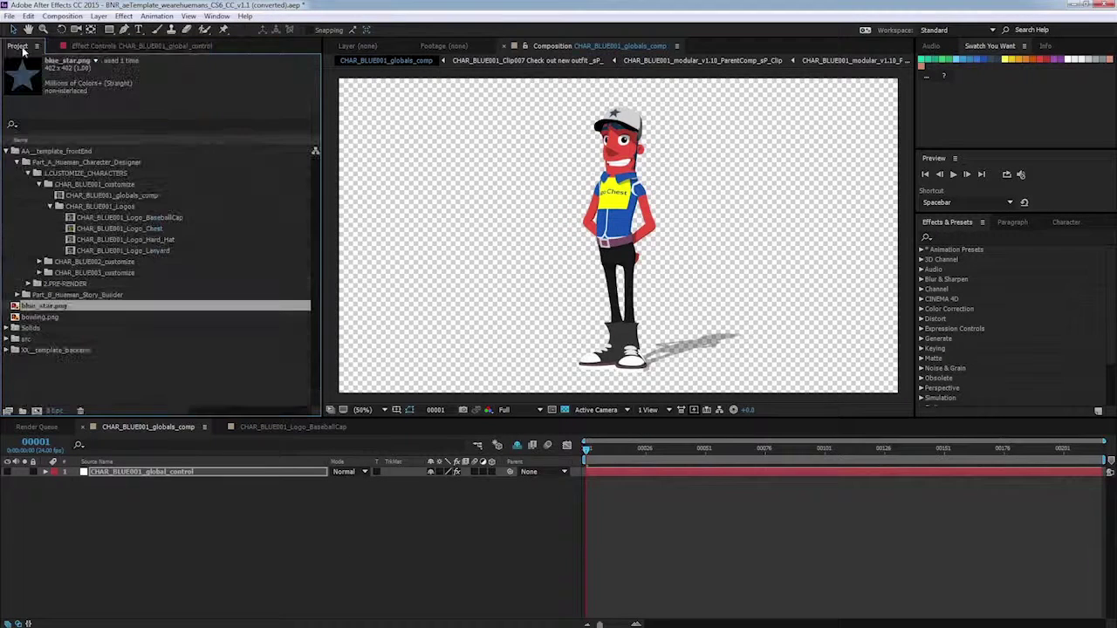
{"action": "left_click", "coordinate": [122, 229]}
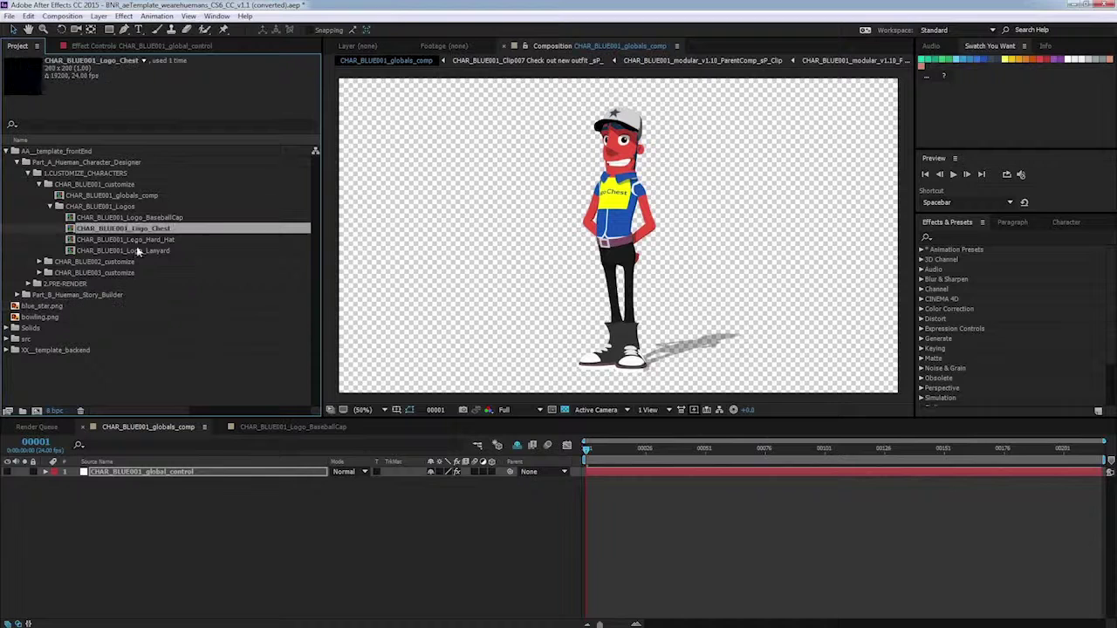
{"action": "double_click", "coordinate": [126, 228]}
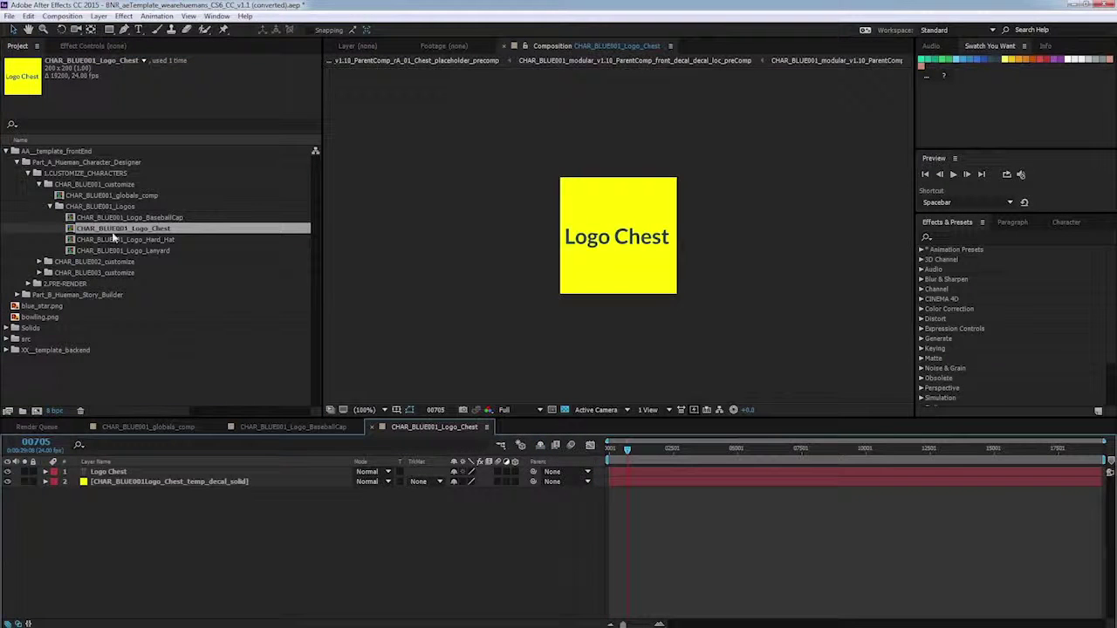
- Add bowling.png beneath the other chest logo layers and hide the Logo Chest text and yellow placeholder solid
{"action": "left_click", "coordinate": [45, 319]}
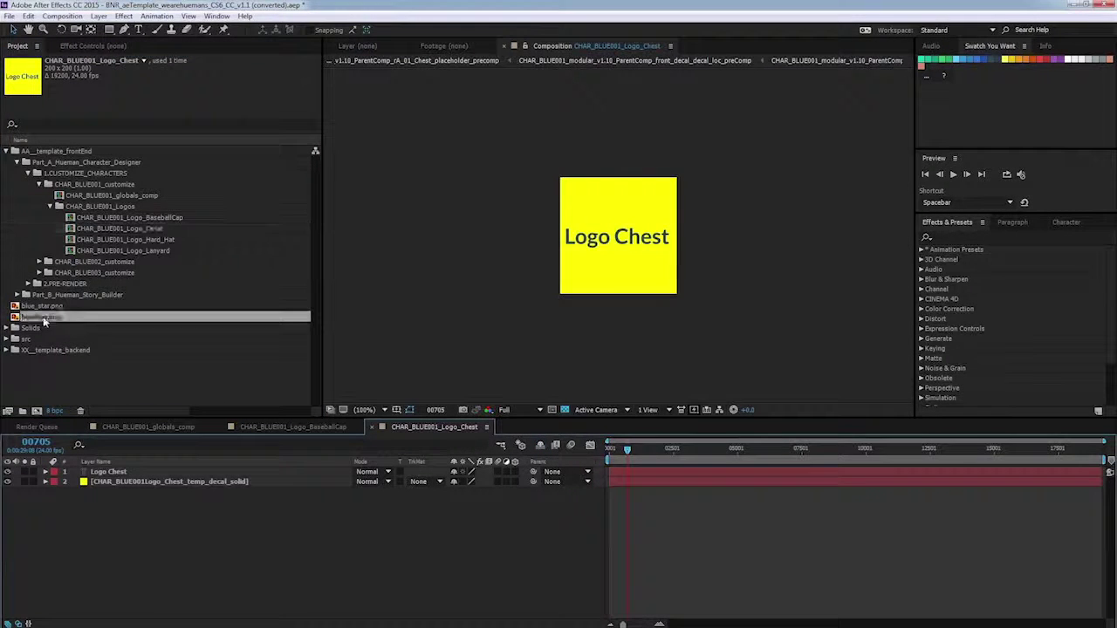
{"action": "left_click_drag", "start_coordinate": [39, 332], "coordinate": [122, 492]}
{"action": "left_click_drag", "start_coordinate": [9, 472], "coordinate": [8, 481]}
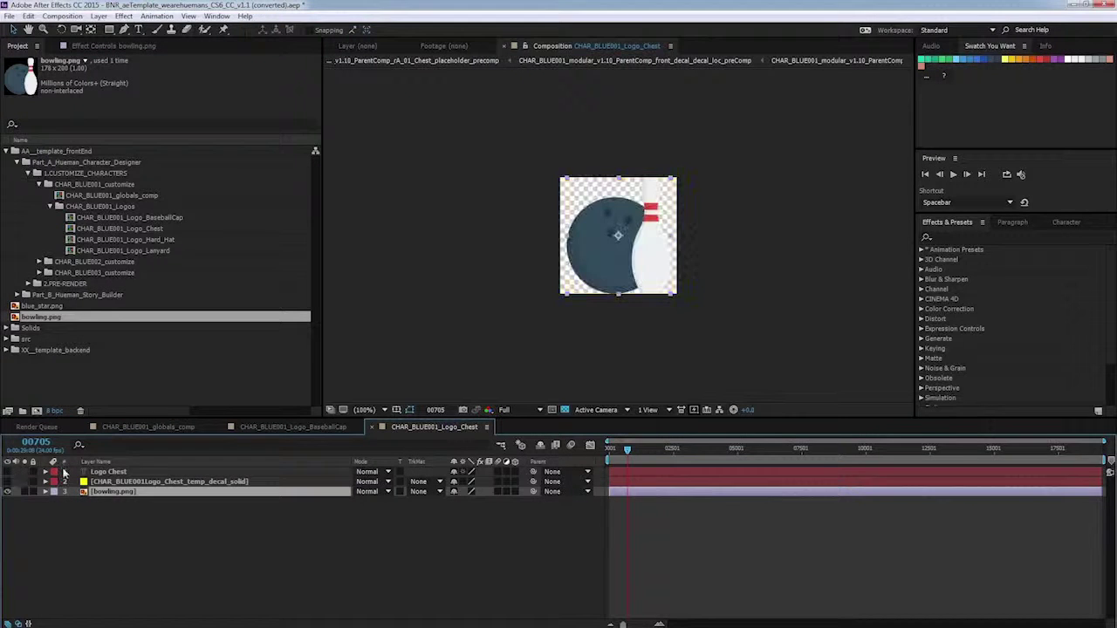
- Scale bowling.png to 47% and place it in the chest logo's lower-left corner, checking the result in CHAR_BLUE001_globals_comp
{"action": "left_click", "coordinate": [45, 491]}
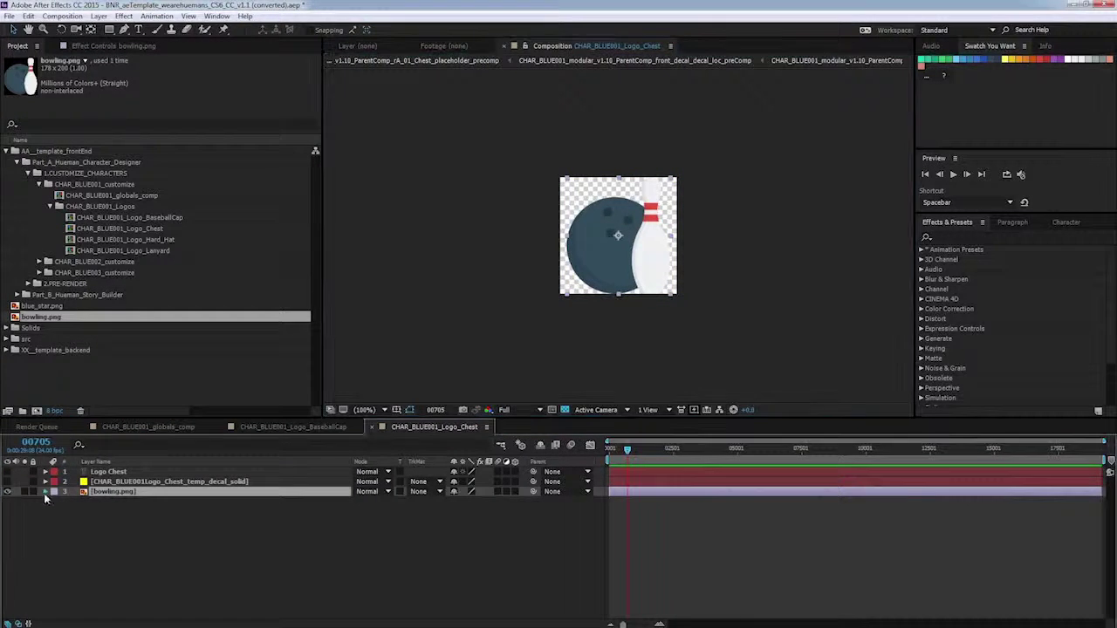
{"action": "left_click", "coordinate": [55, 502]}
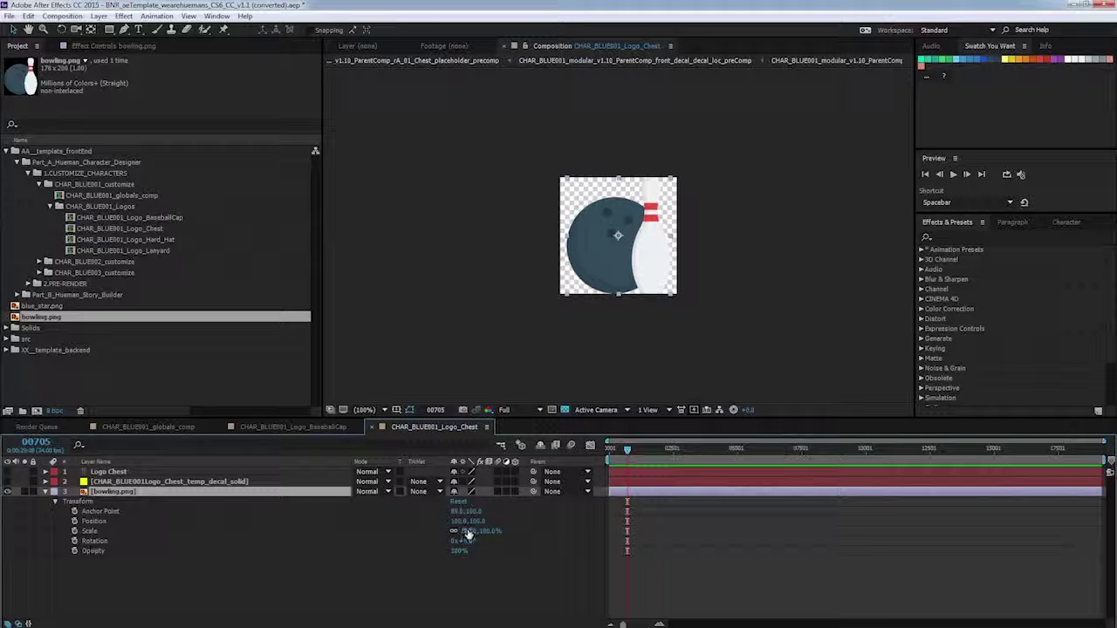
{"action": "left_click_drag", "start_coordinate": [467, 531], "coordinate": [440, 531]}
{"action": "left_click_drag", "start_coordinate": [624, 253], "coordinate": [598, 280]}
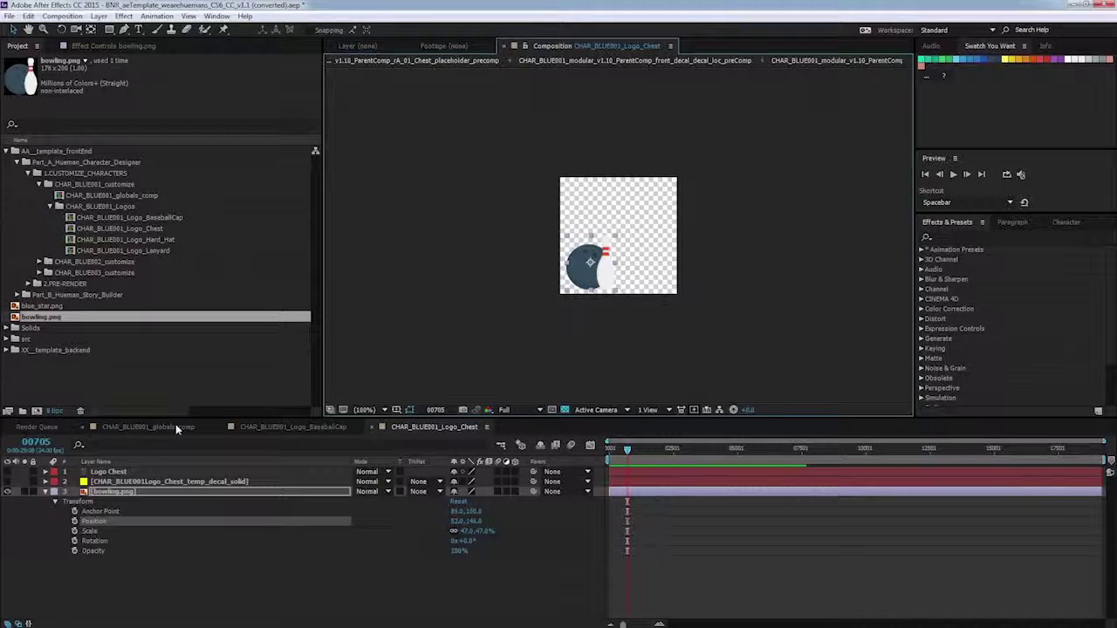
{"action": "left_click", "coordinate": [175, 427]}
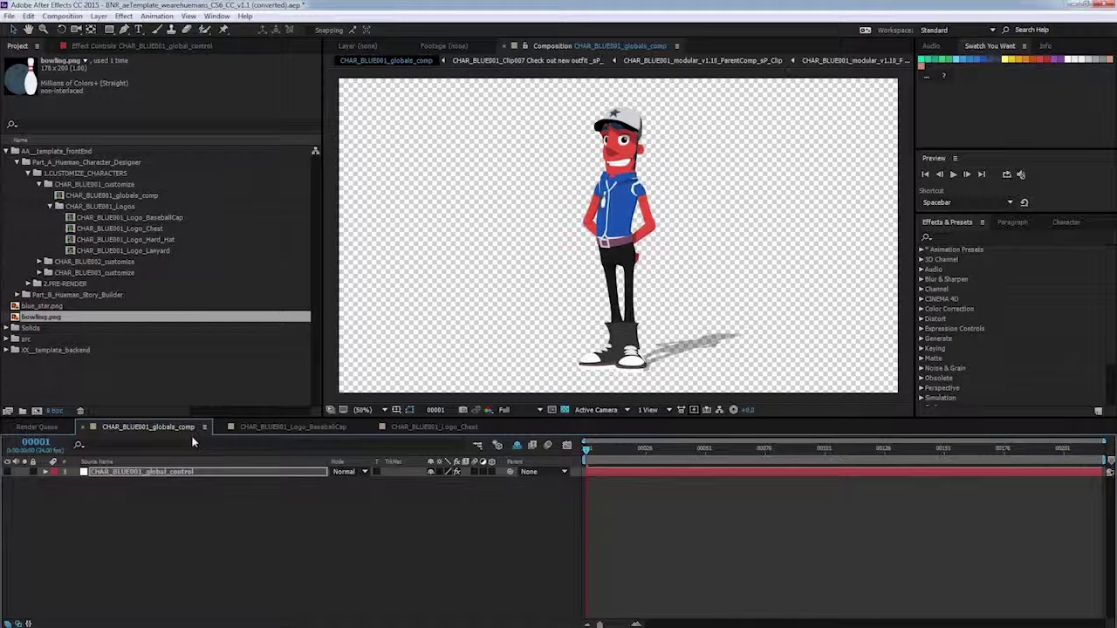
- Add a full-size white solid above the other layers in the CHAR_BLUE001_Logo_Chest composition
{"action": "left_click", "coordinate": [430, 428]}
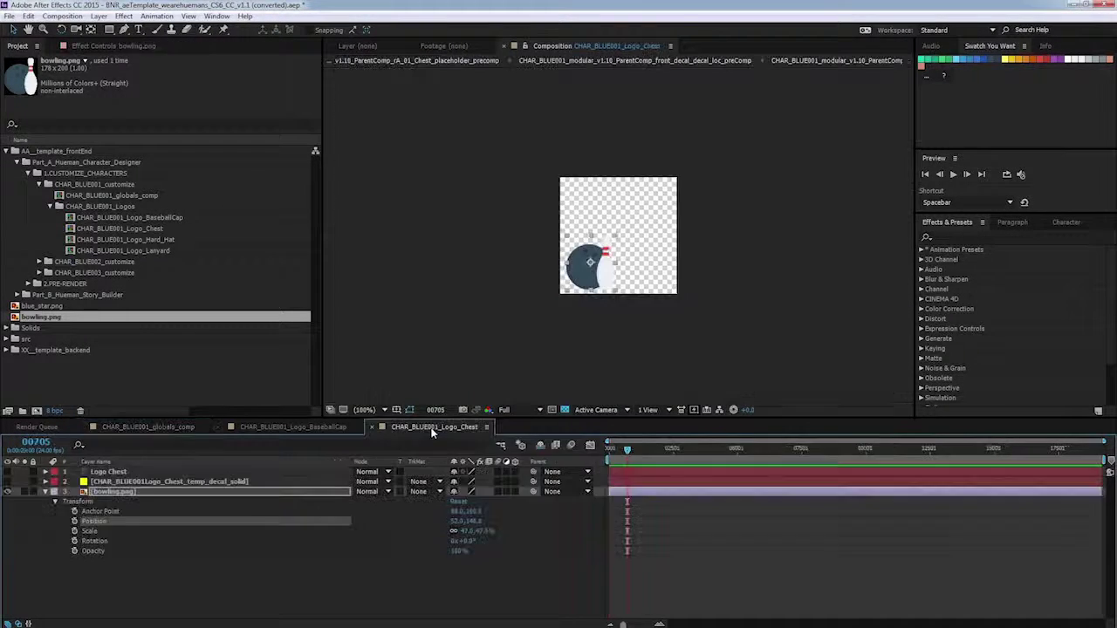
{"action": "left_click", "coordinate": [293, 572]}
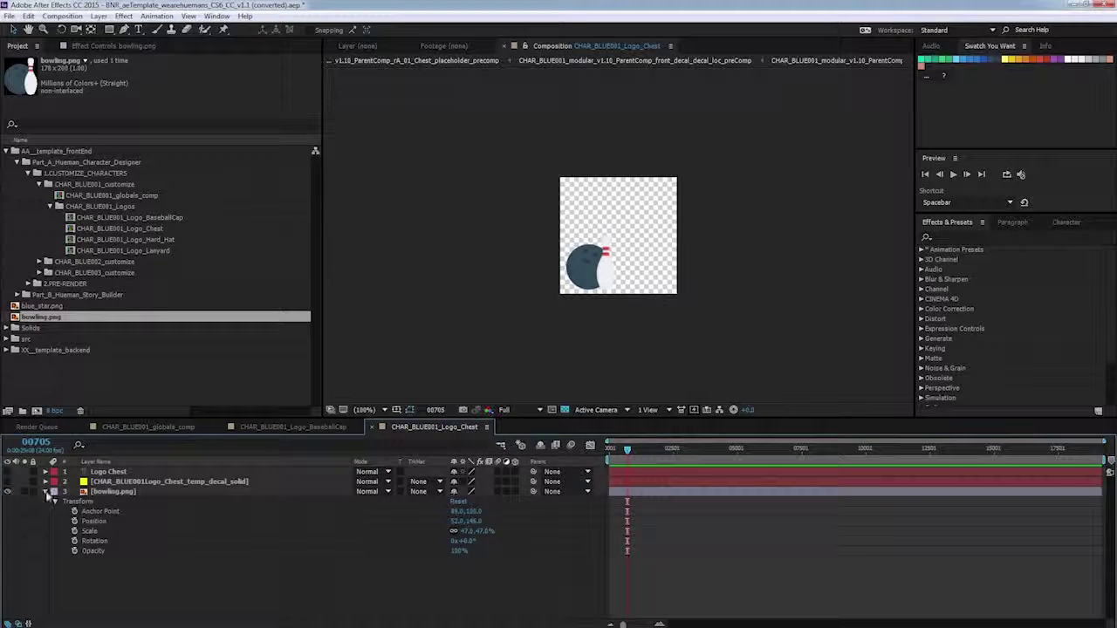
{"action": "left_click", "coordinate": [45, 492]}
{"action": "right_click", "coordinate": [190, 530]}
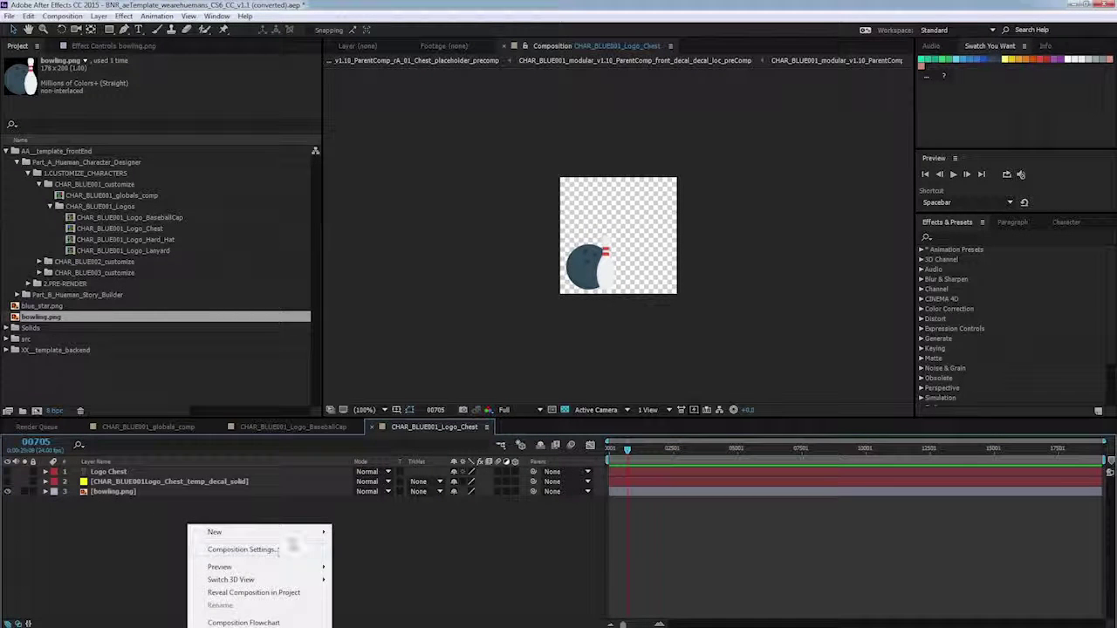
{"action": "mouse_move", "coordinate": [295, 536]}
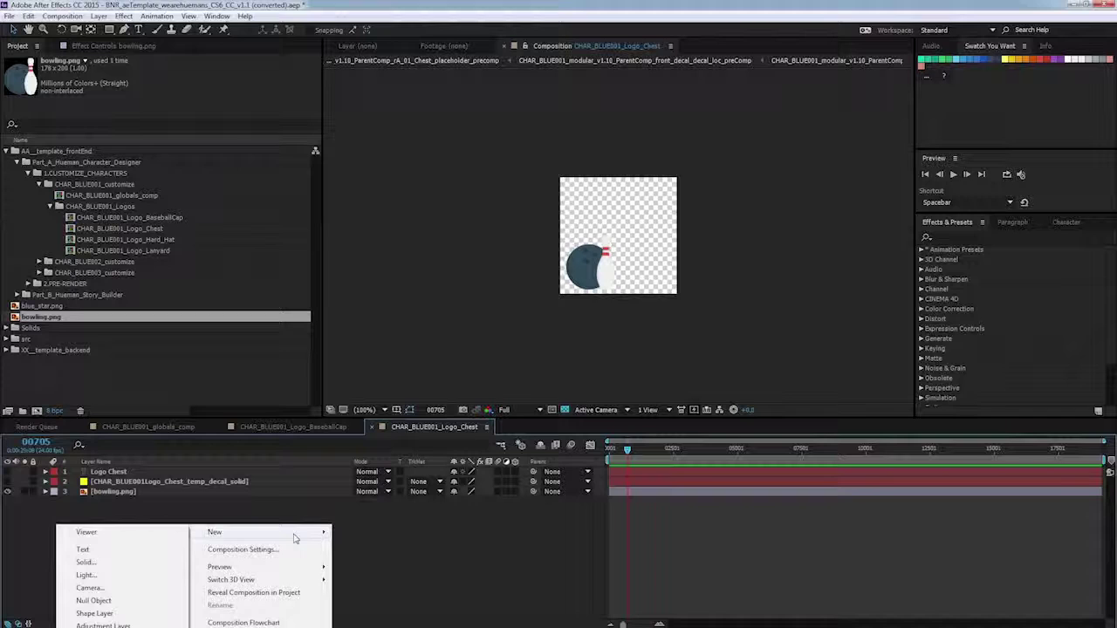
{"action": "left_click", "coordinate": [145, 566]}
{"action": "left_click", "coordinate": [592, 455]}
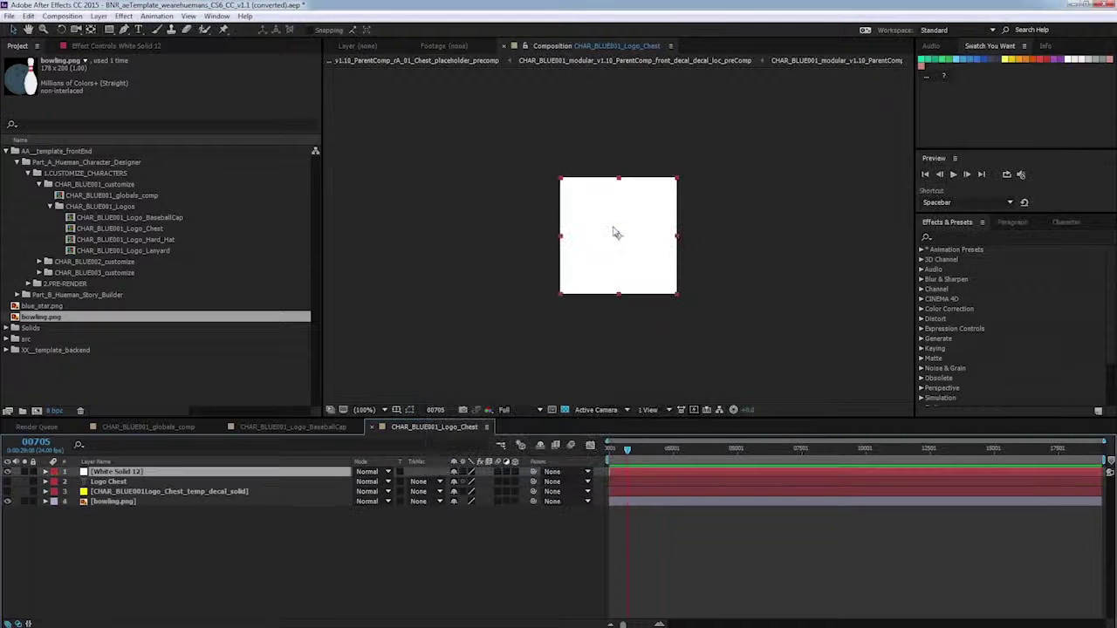
- Shrink the white solid into a thin horizontal bar beside the bowling pin and check it in CHAR_BLUE001_globals_comp
{"action": "left_click_drag", "start_coordinate": [562, 181], "coordinate": [593, 225]}
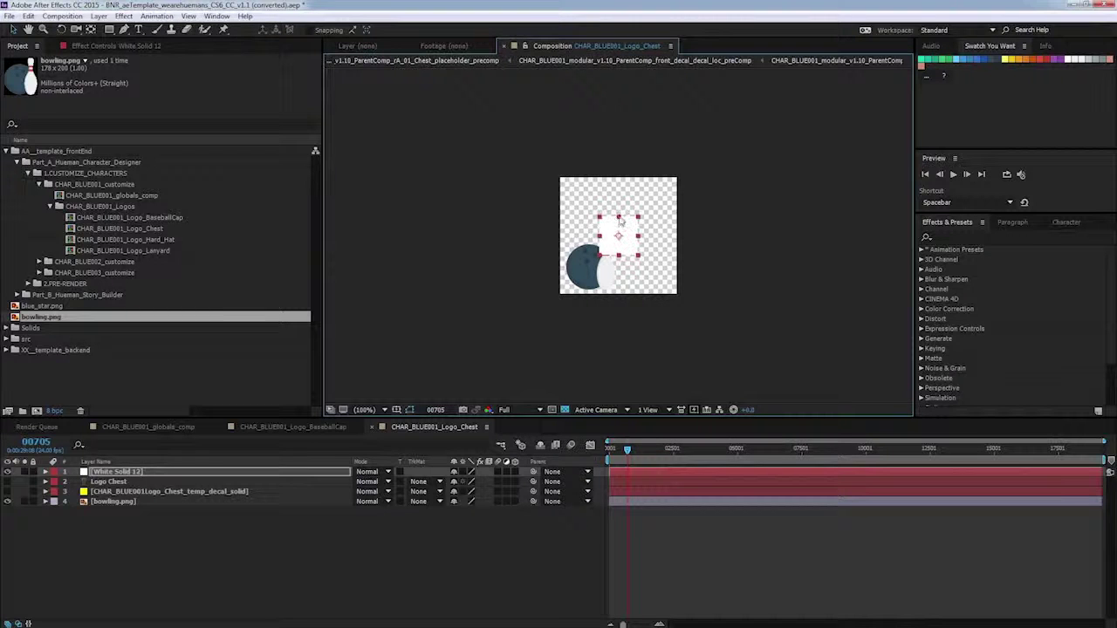
{"action": "left_click_drag", "start_coordinate": [620, 220], "coordinate": [621, 238]}
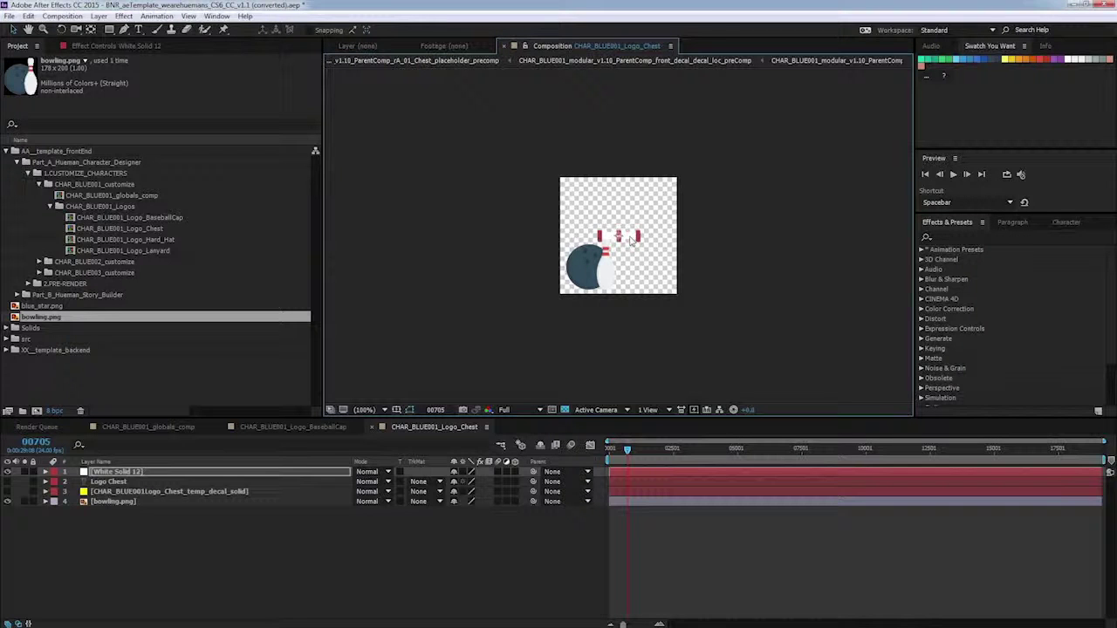
{"action": "left_click_drag", "start_coordinate": [631, 238], "coordinate": [653, 267]}
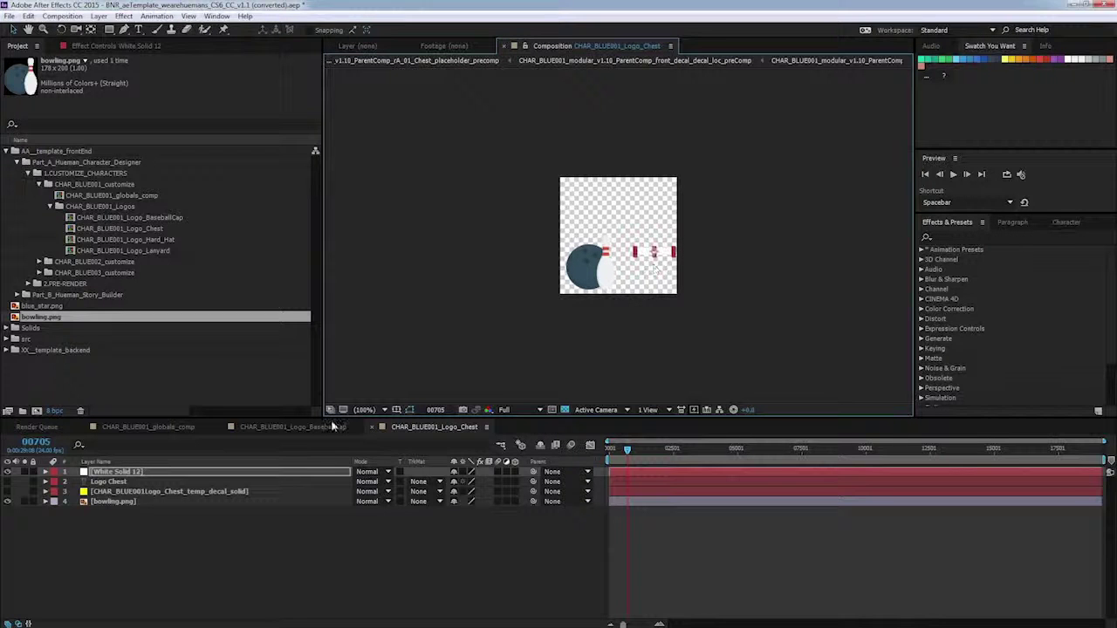
{"action": "left_click", "coordinate": [146, 426]}
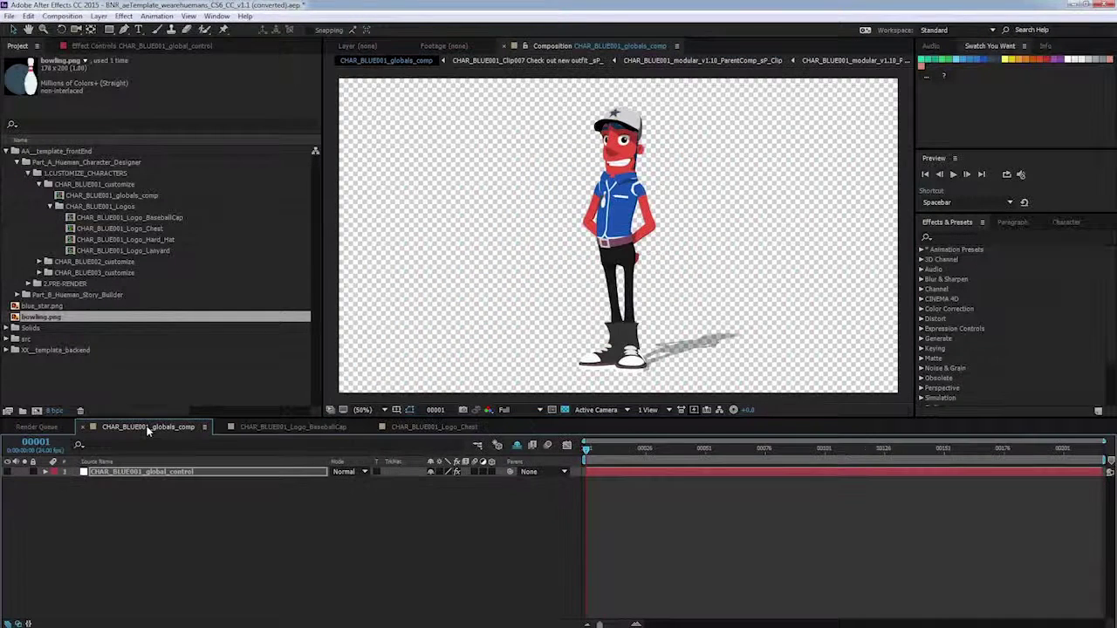
- Shorten the white bar slightly in CHAR_BLUE001_Logo_Chest and review the chest decal in CHAR_BLUE001_globals_comp
{"action": "left_click", "coordinate": [446, 426]}
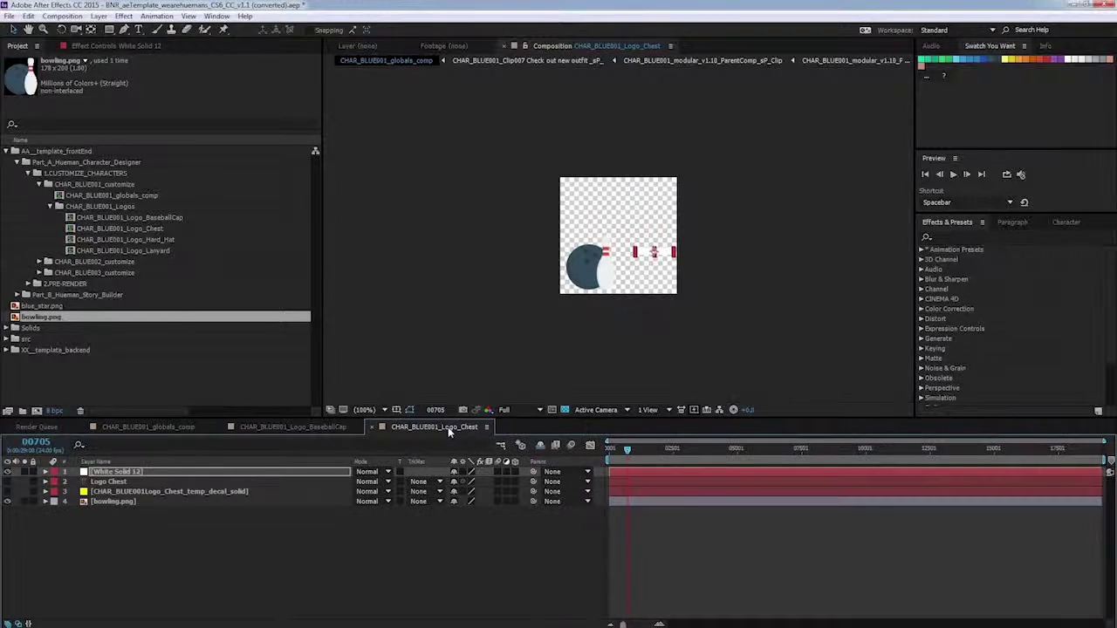
{"action": "left_click_drag", "start_coordinate": [636, 254], "coordinate": [639, 253]}
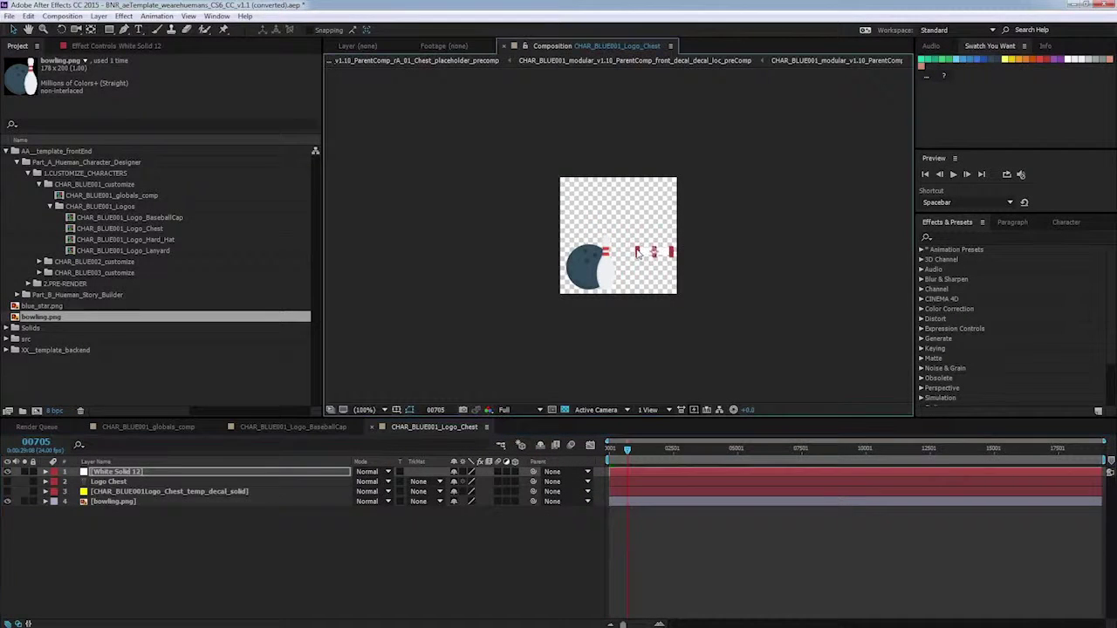
{"action": "left_click", "coordinate": [163, 428]}
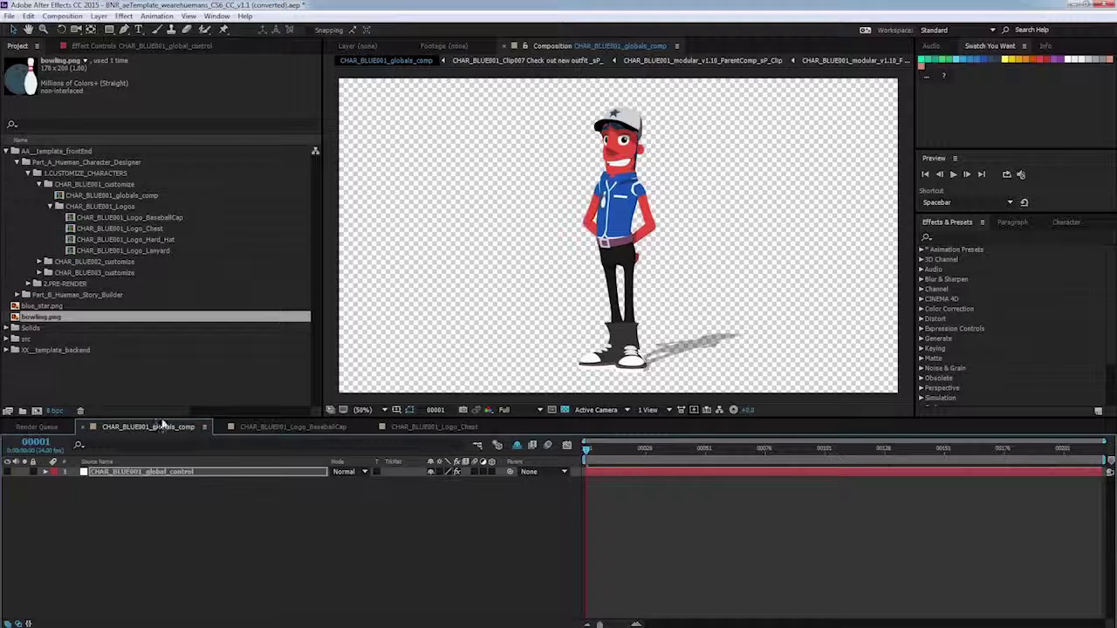
{"action": "left_click", "coordinate": [217, 562]}
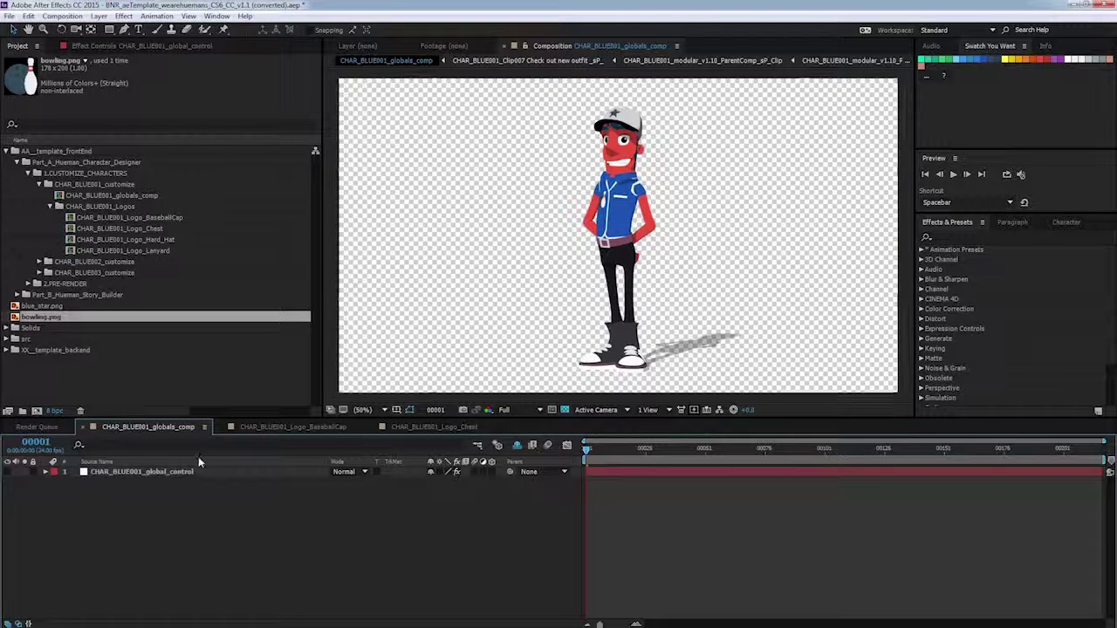
- Save the Effects of the CHAR_BLUE001_global_control layer as an animation preset named bowling_hueman.ffx in the character_style_presets folder
{"action": "left_click", "coordinate": [124, 472]}
{"action": "left_click", "coordinate": [46, 472]}
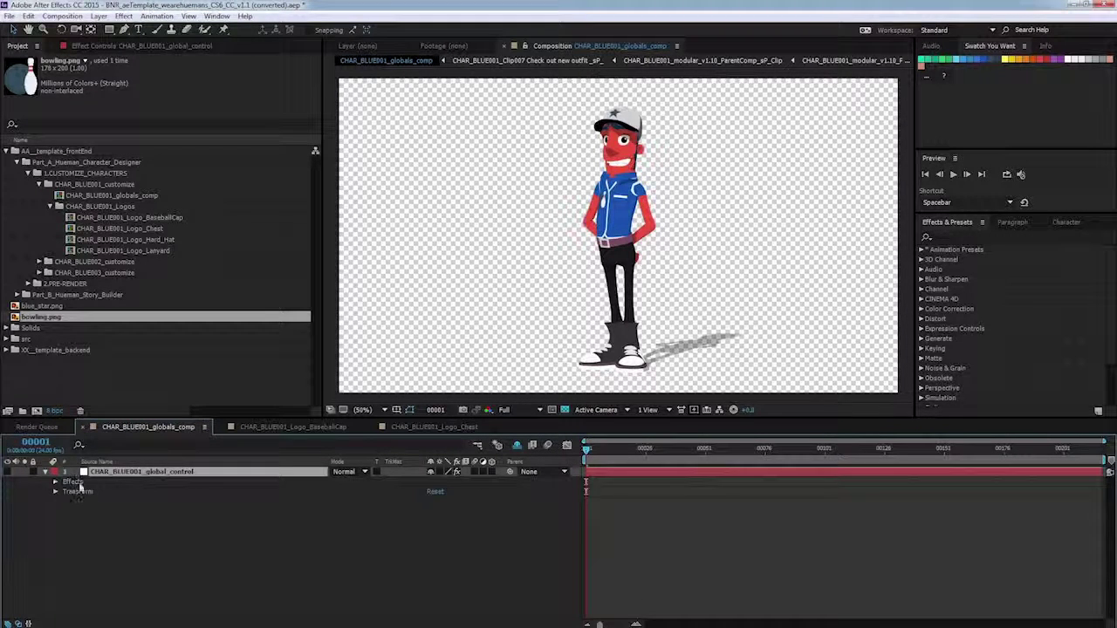
{"action": "left_click", "coordinate": [76, 482]}
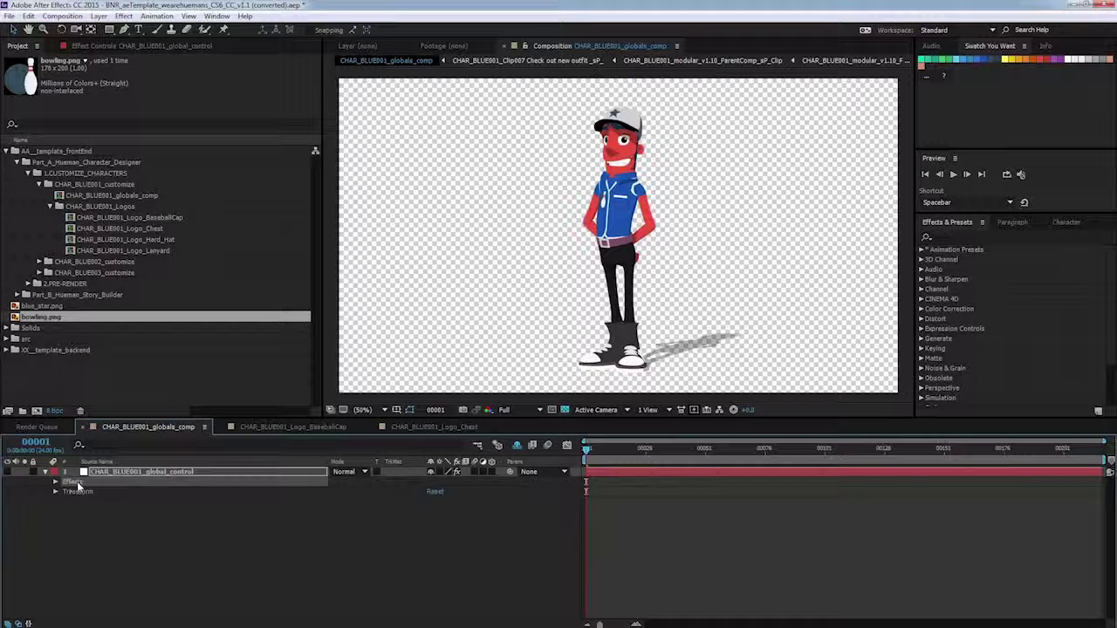
{"action": "left_click", "coordinate": [156, 18]}
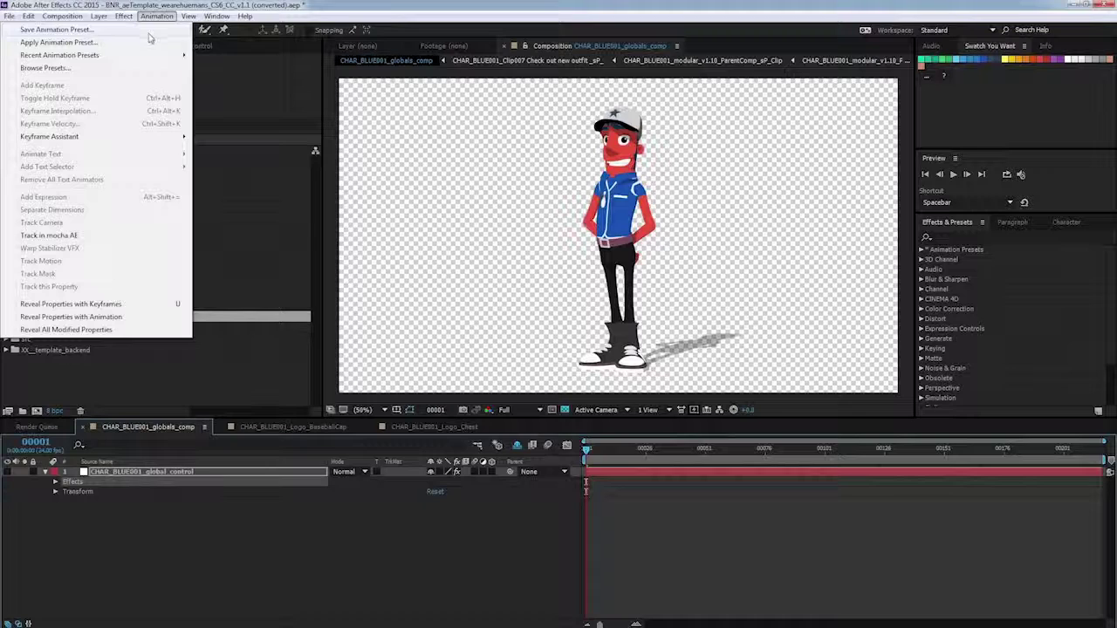
{"action": "left_click", "coordinate": [148, 35]}
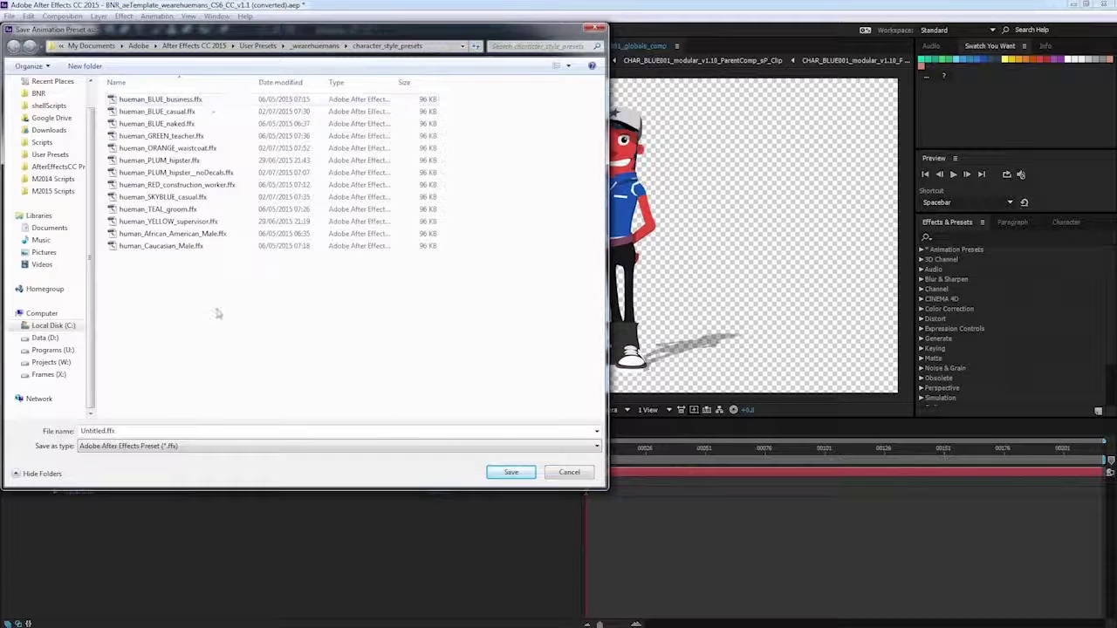
{"action": "left_click", "coordinate": [108, 443]}
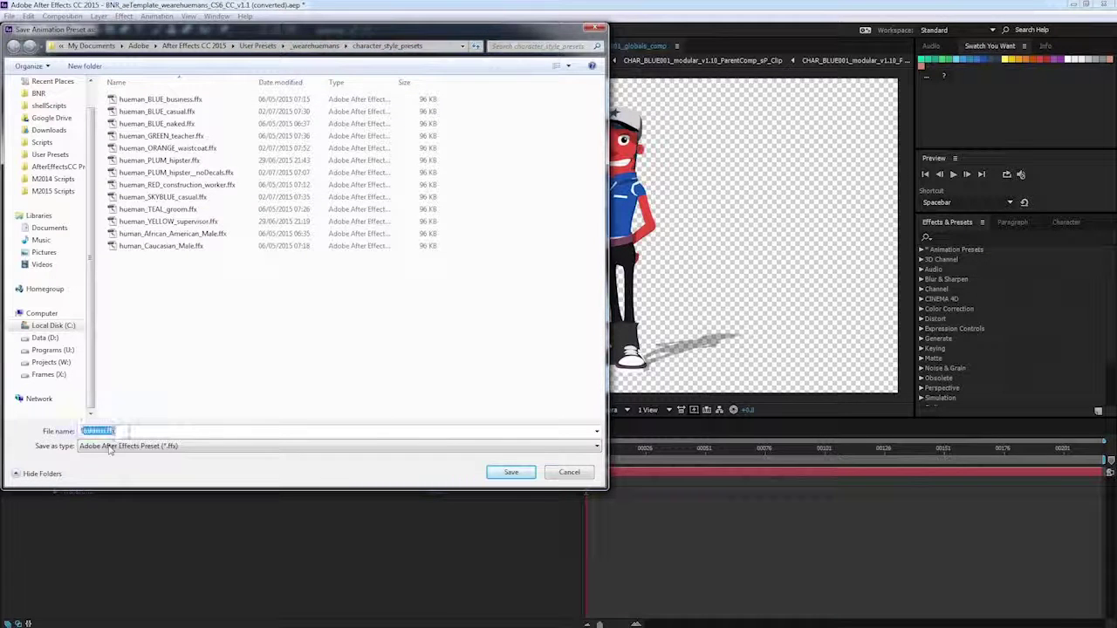
{"action": "left_click_drag", "start_coordinate": [107, 431], "coordinate": [81, 431]}
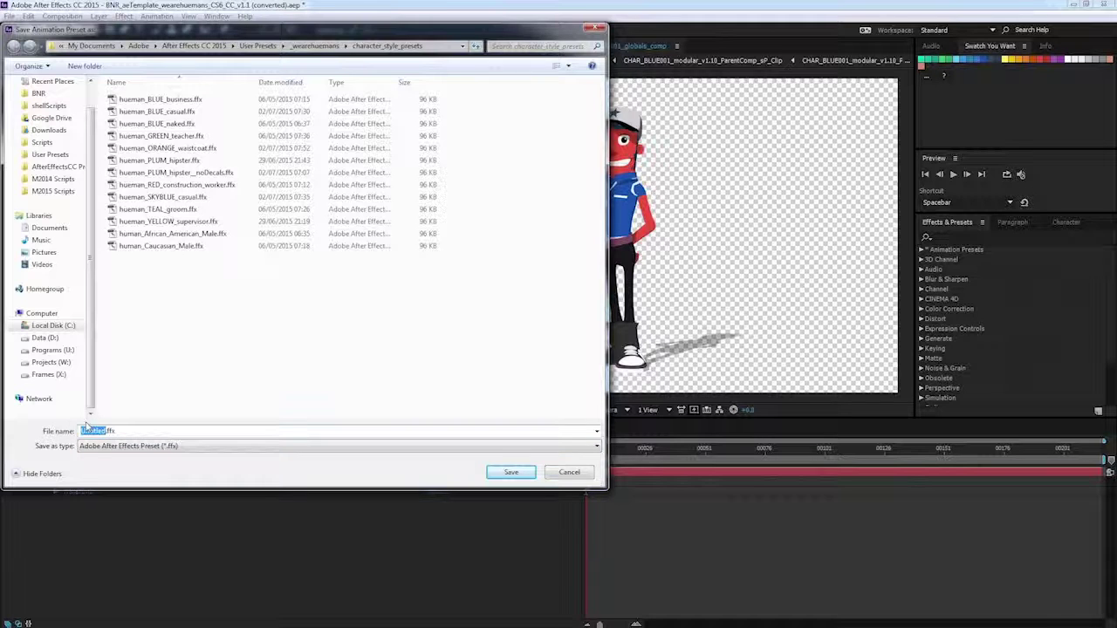
{"action": "type", "text": "blue"}
{"action": "type", "text": "ing_"}
{"action": "type", "text": "hueman"}
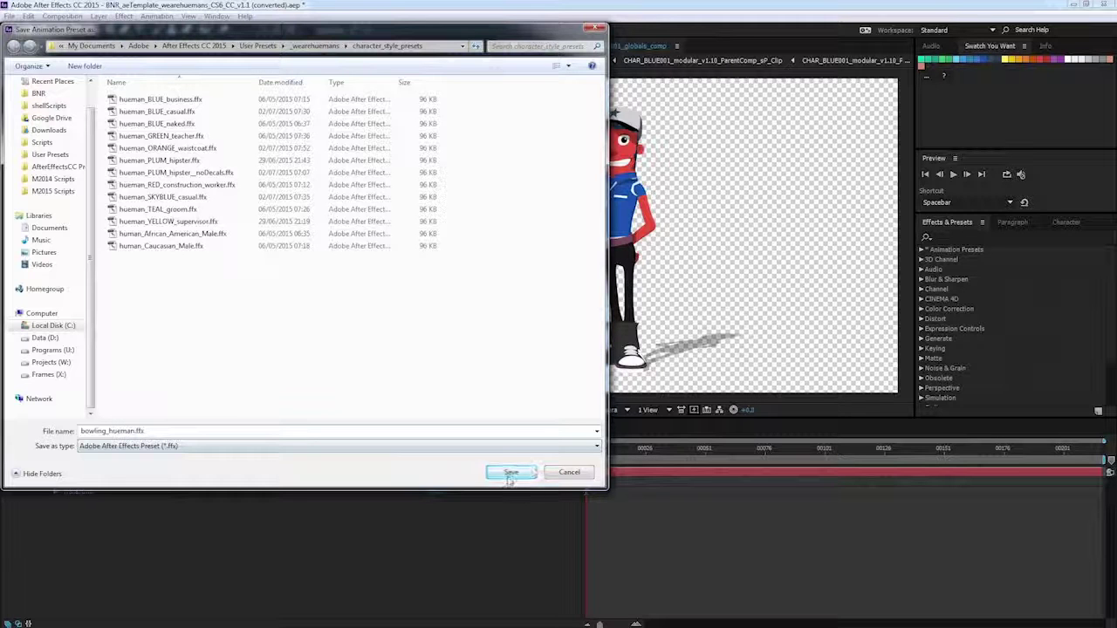
{"action": "left_click", "coordinate": [511, 474]}
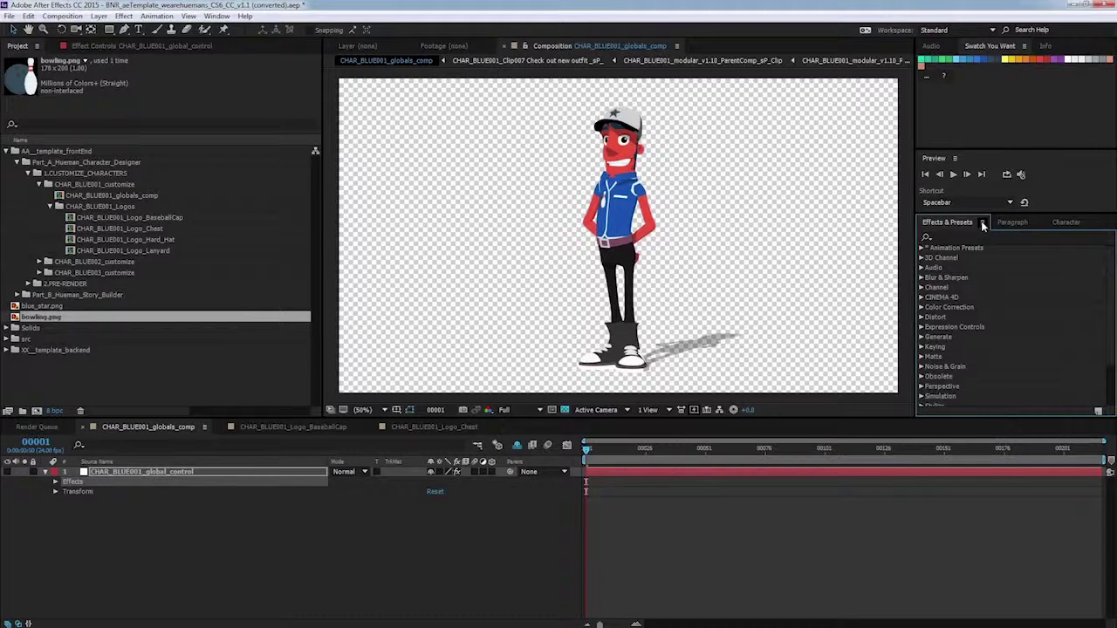
- Refresh the list of effects and presets and expand the _wearehuemans character_style_presets folder
{"action": "left_click", "coordinate": [981, 223]}
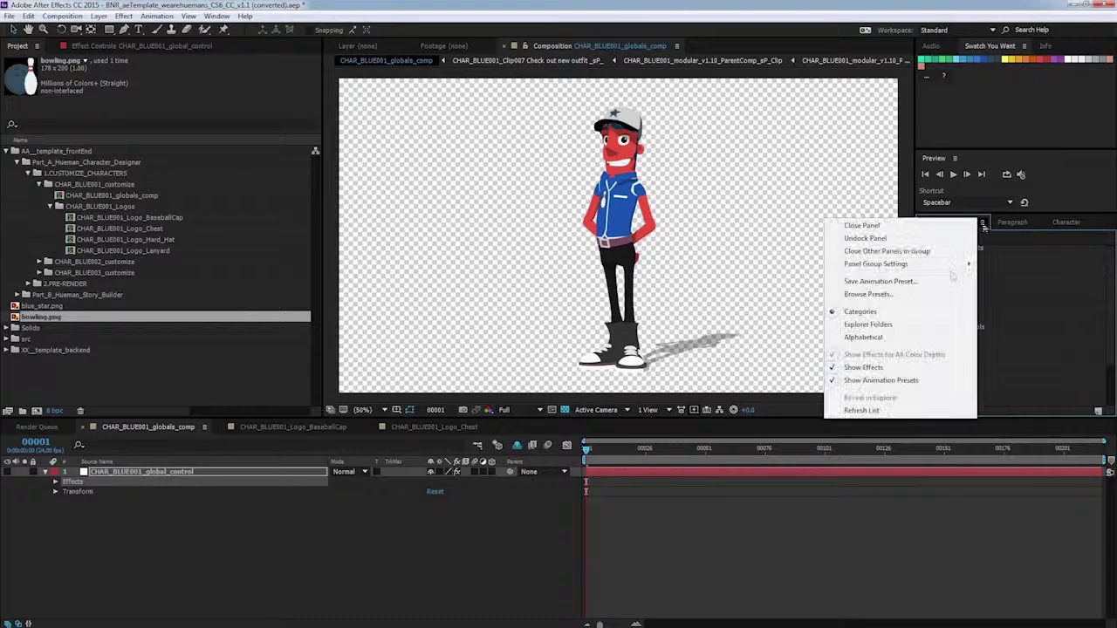
{"action": "left_click", "coordinate": [895, 408]}
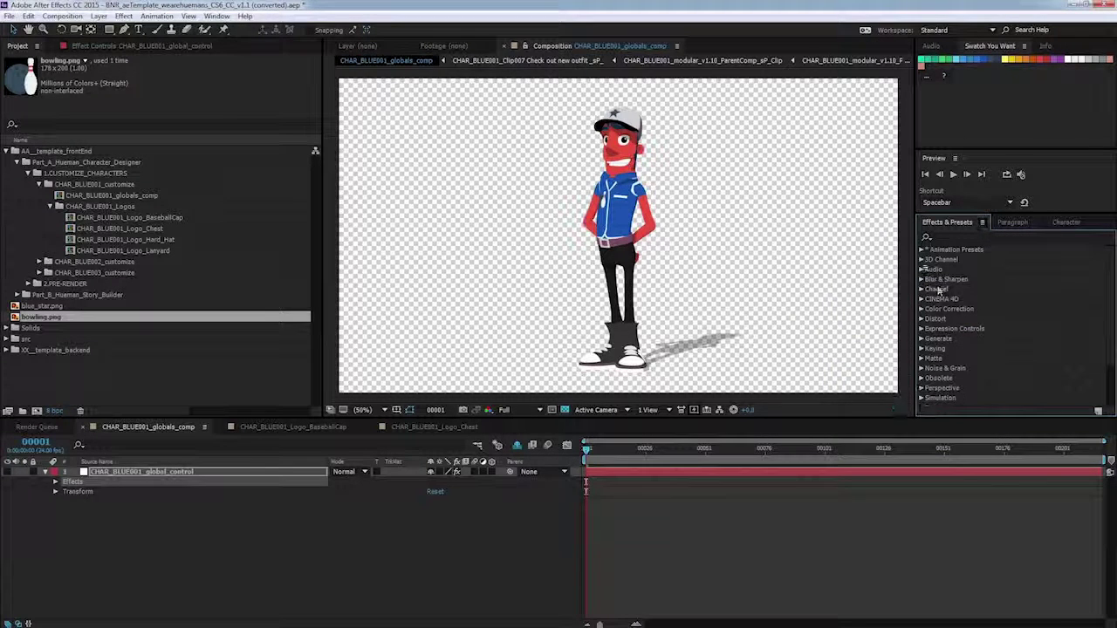
{"action": "left_click", "coordinate": [922, 250]}
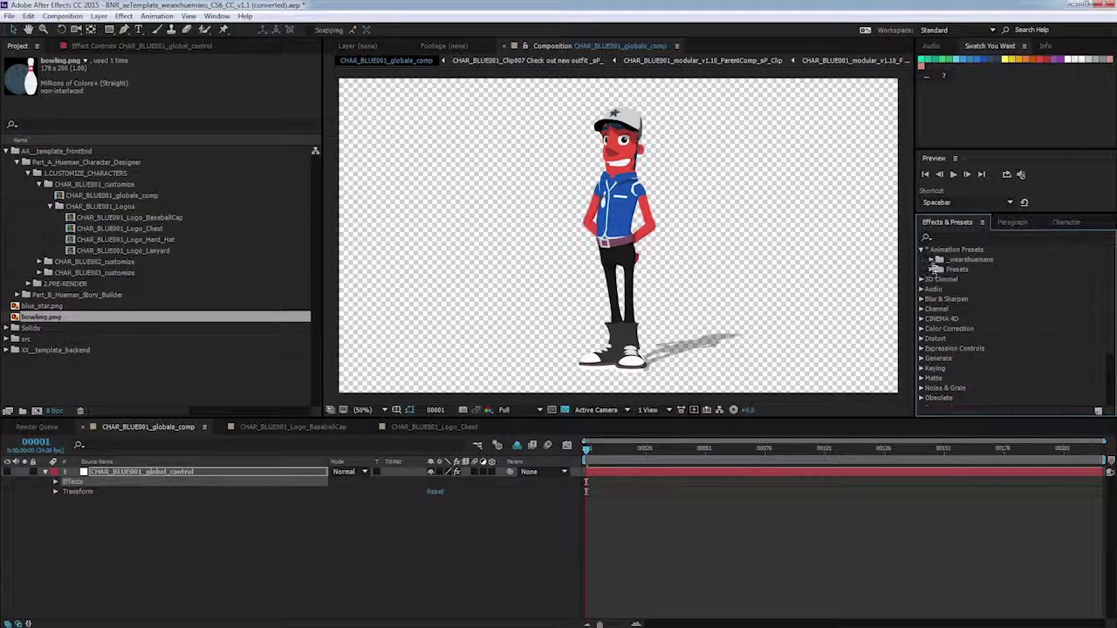
{"action": "left_click", "coordinate": [931, 260]}
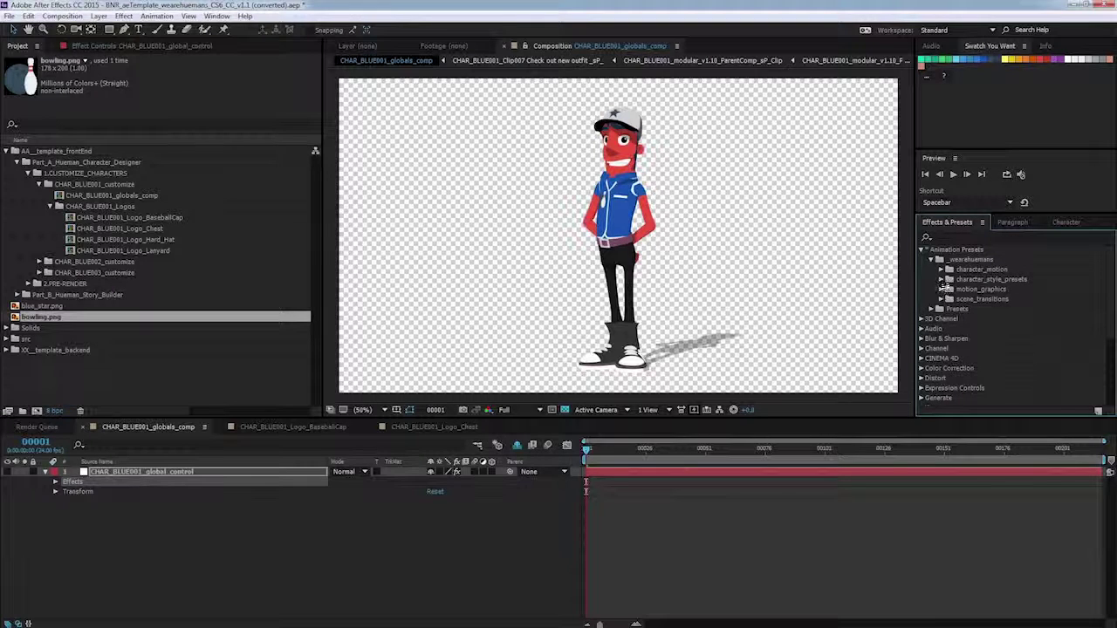
{"action": "left_click", "coordinate": [942, 280]}
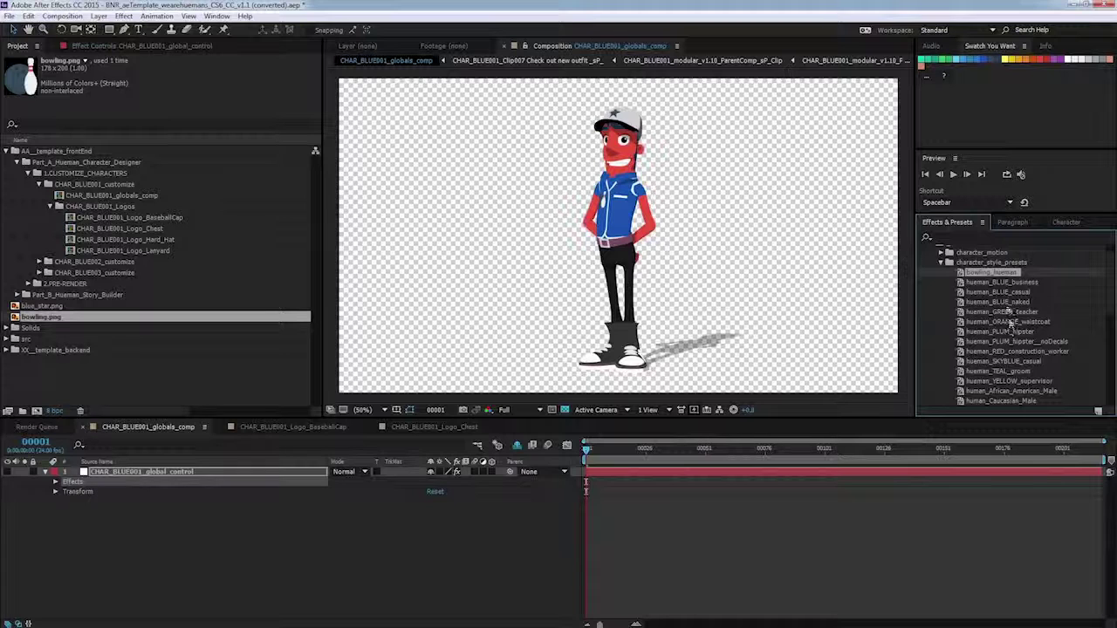
- Try the hueman_BLUE_naked and hueman_RED_construction_worker presets on the CHAR_BLUE001_global_control layer, then reapply bowling_hueman
{"action": "left_click", "coordinate": [1006, 303]}
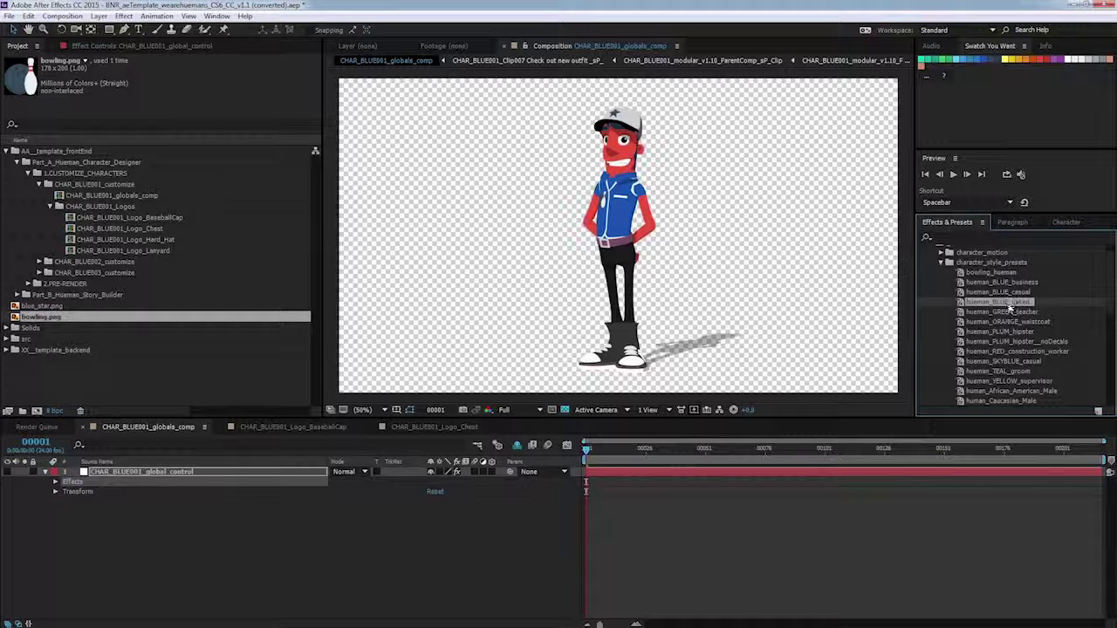
{"action": "left_click_drag", "start_coordinate": [1012, 308], "coordinate": [164, 491]}
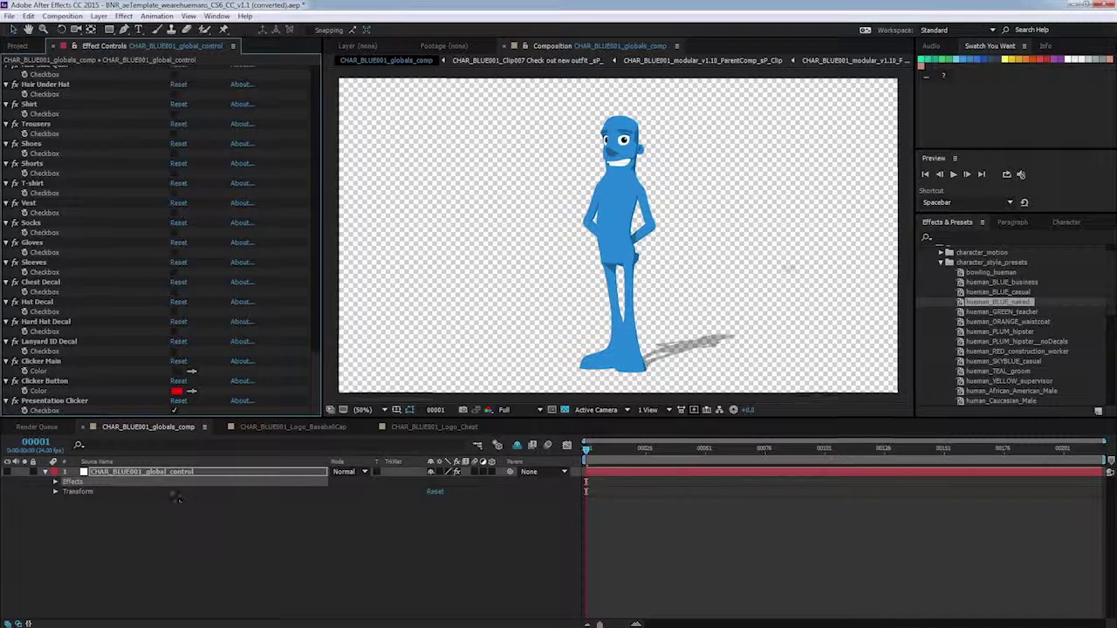
{"action": "left_click", "coordinate": [1014, 351]}
{"action": "left_click_drag", "start_coordinate": [1014, 351], "coordinate": [139, 484]}
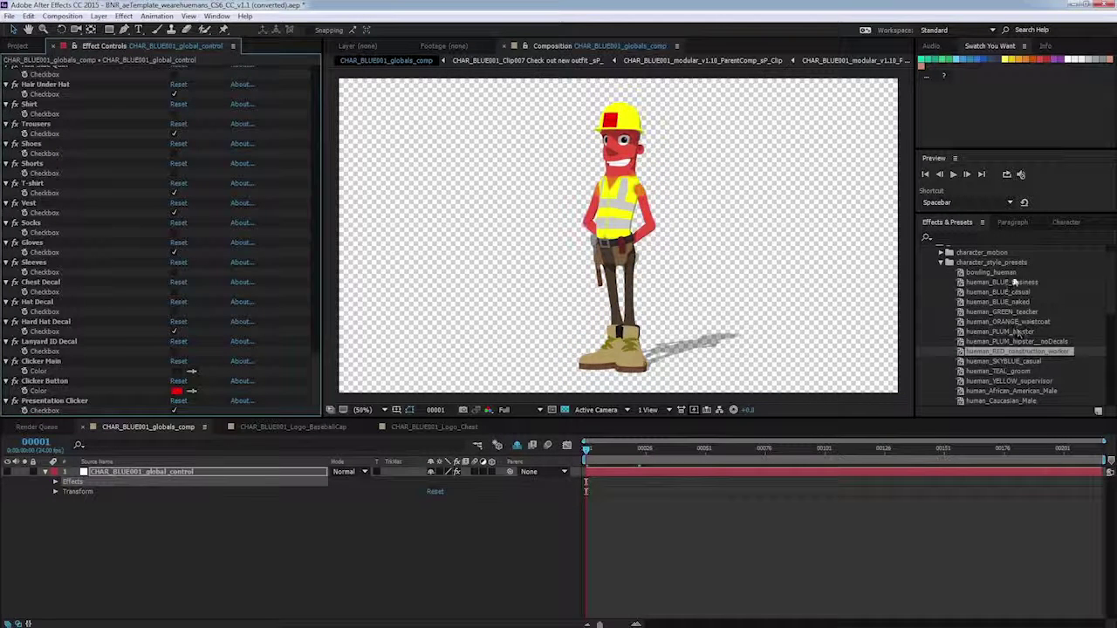
{"action": "left_click_drag", "start_coordinate": [991, 273], "coordinate": [155, 479]}
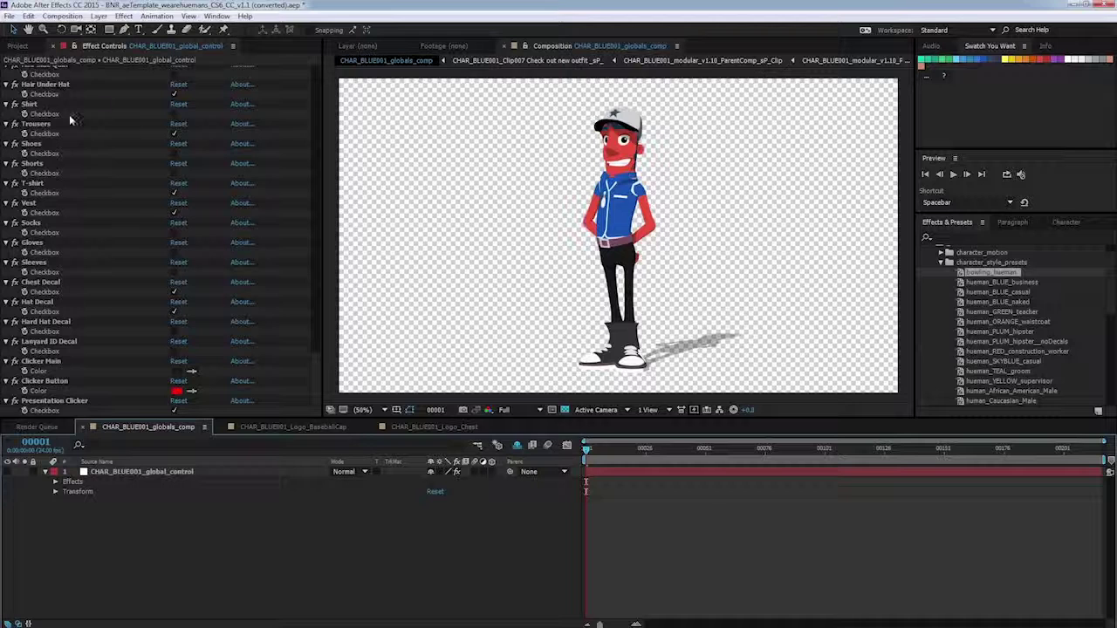
- Expand the project's 2.PRE-RENDER folder and look through the pre-render folders of CHAR_BLUE001 and CHAR_BLUE002
{"action": "left_click", "coordinate": [20, 46]}
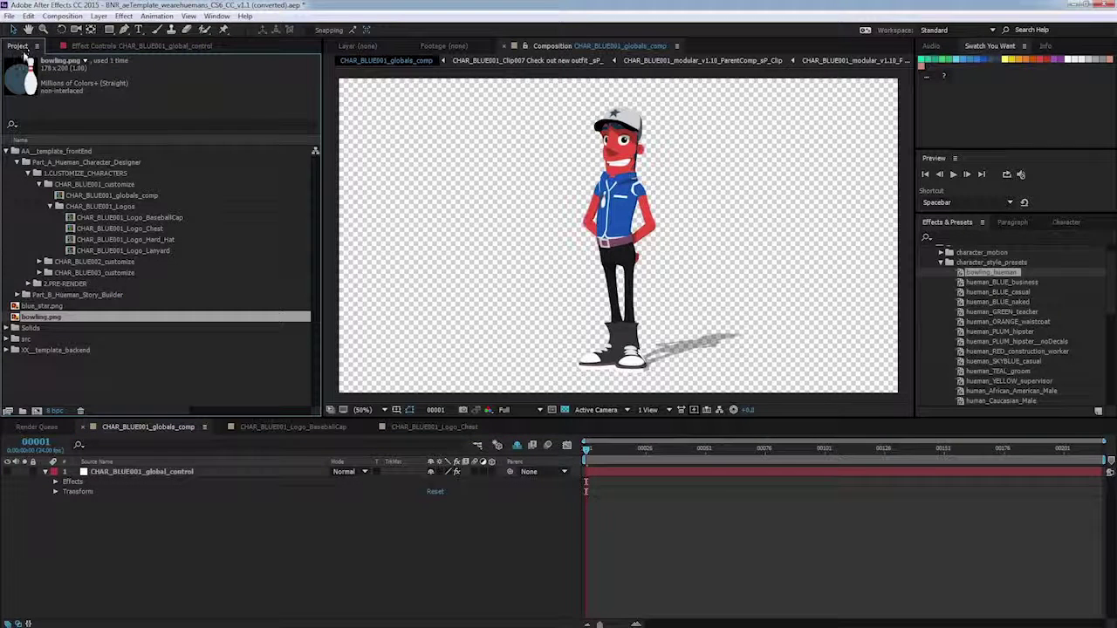
{"action": "left_click", "coordinate": [99, 296]}
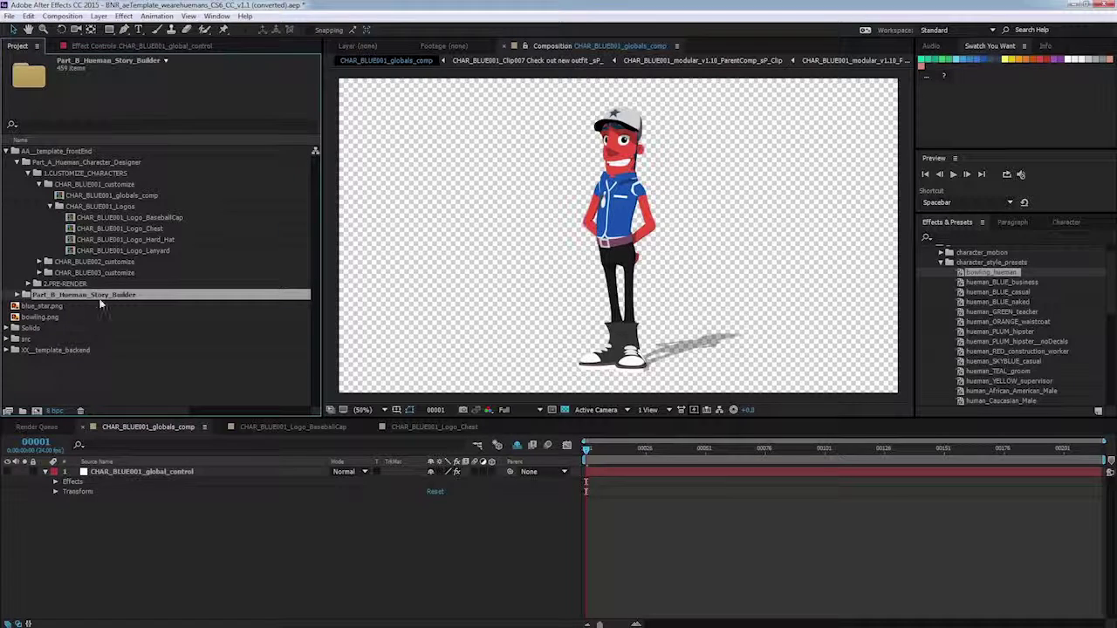
{"action": "left_click", "coordinate": [98, 283]}
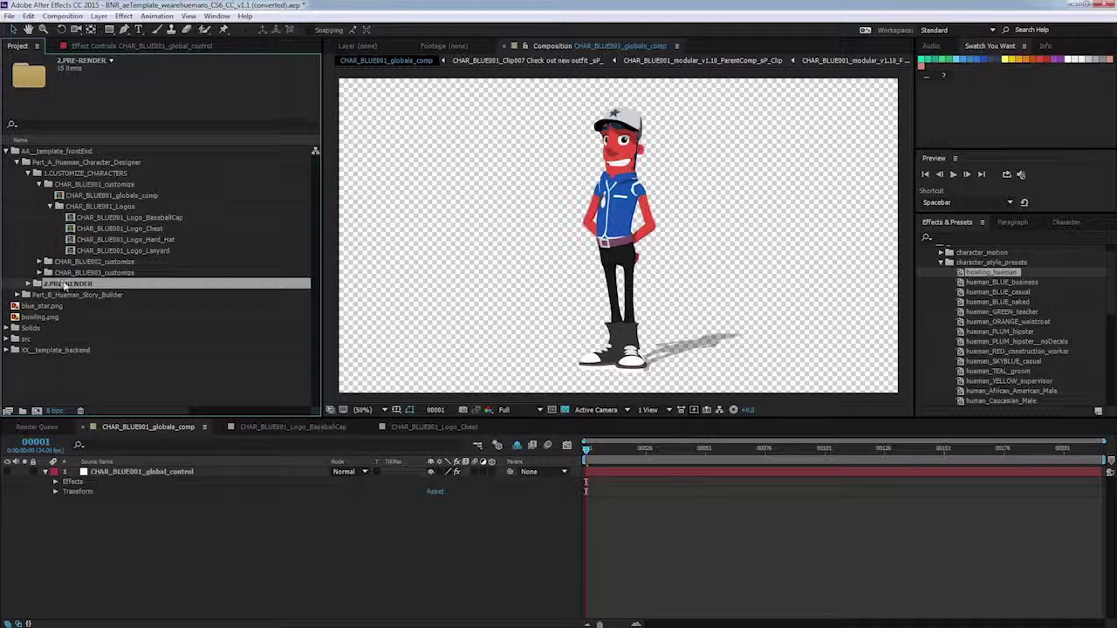
{"action": "left_click", "coordinate": [28, 283]}
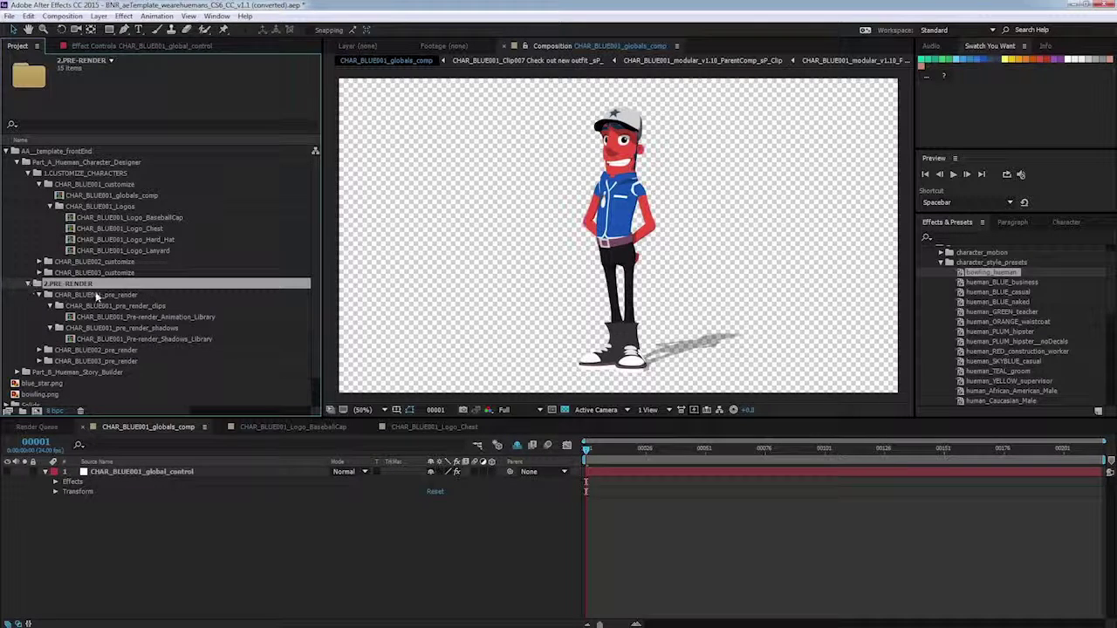
{"action": "left_click", "coordinate": [120, 296]}
{"action": "left_click", "coordinate": [96, 350]}
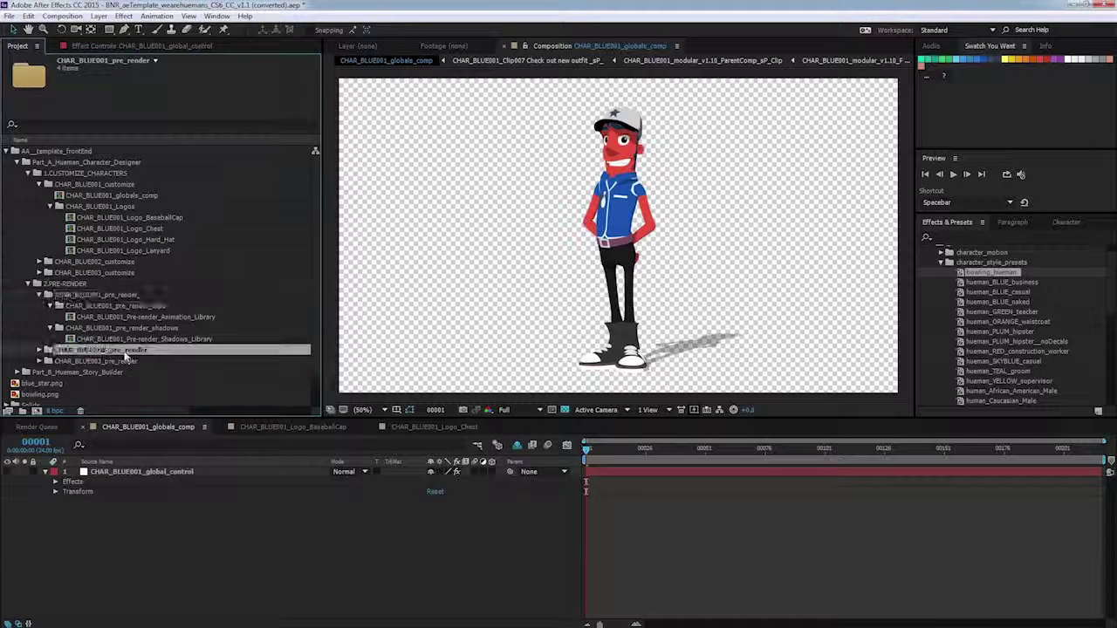
- Examine the CHAR_BLUE001_pre_render folder's clips and shadows subfolders and the CHAR_BLUE001_Pre-render_Shadows_Library composition
{"action": "left_click", "coordinate": [123, 296]}
{"action": "key", "text": "Return"}
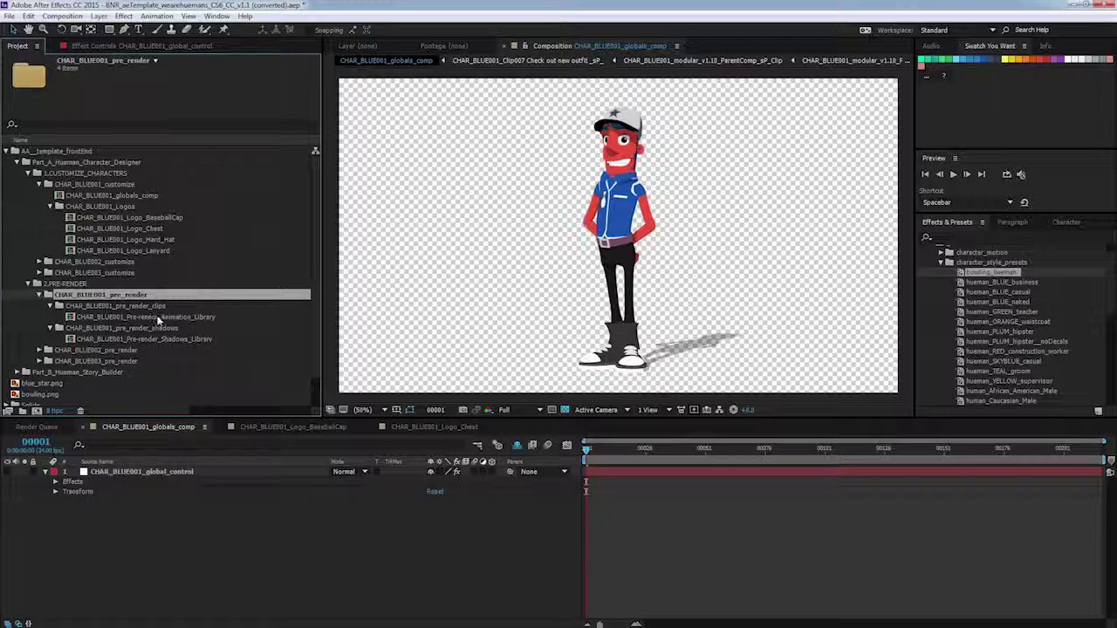
{"action": "left_click", "coordinate": [162, 307]}
{"action": "key", "text": "Return"}
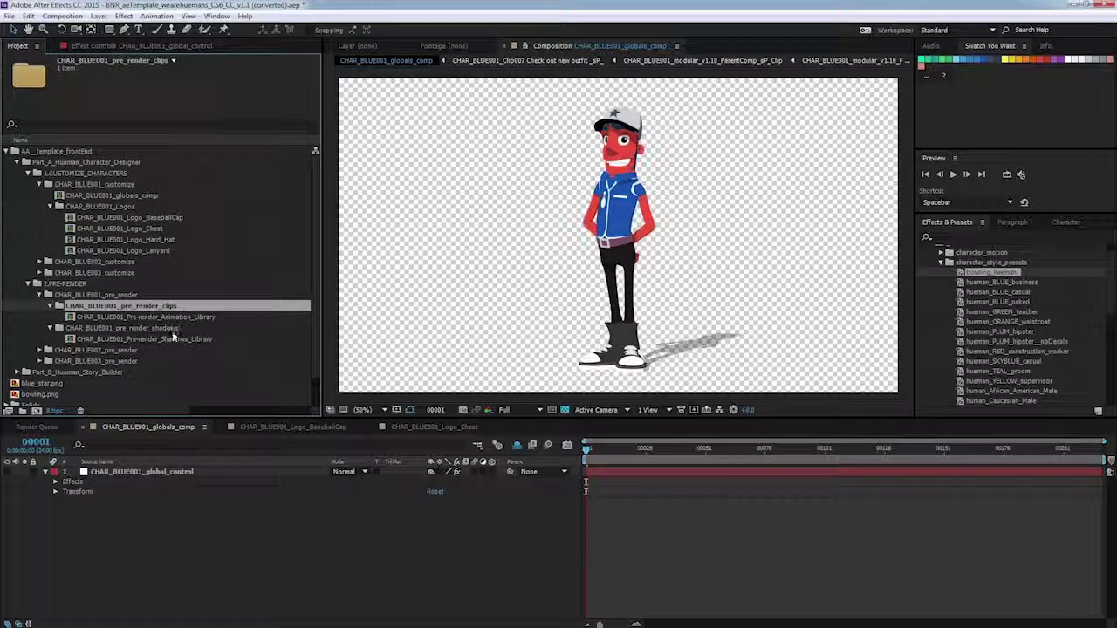
{"action": "left_click", "coordinate": [176, 329]}
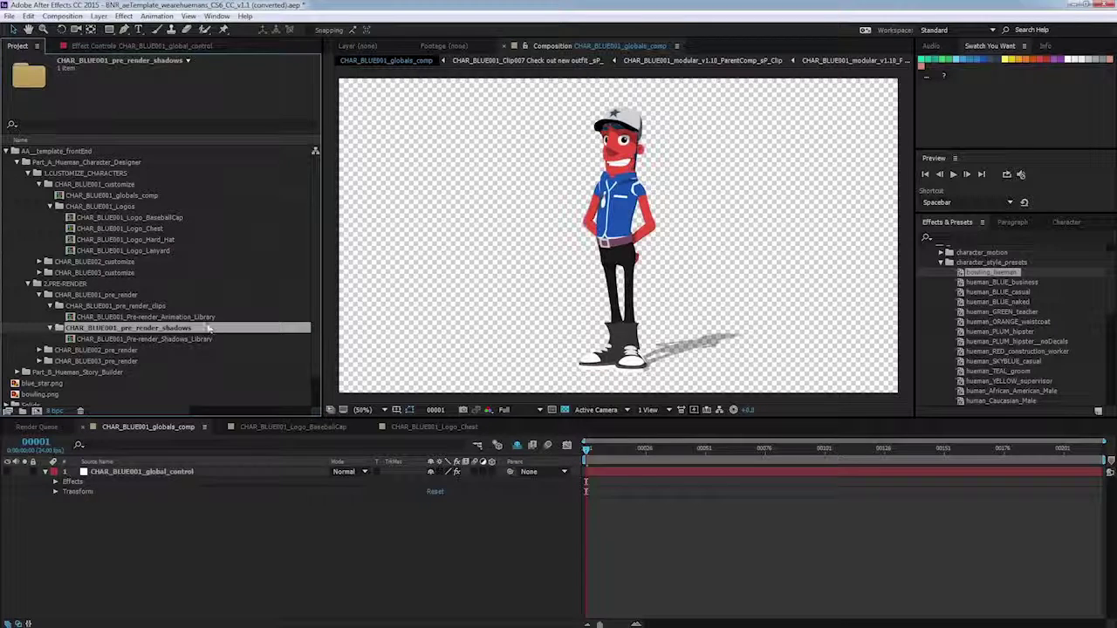
{"action": "left_click", "coordinate": [202, 339]}
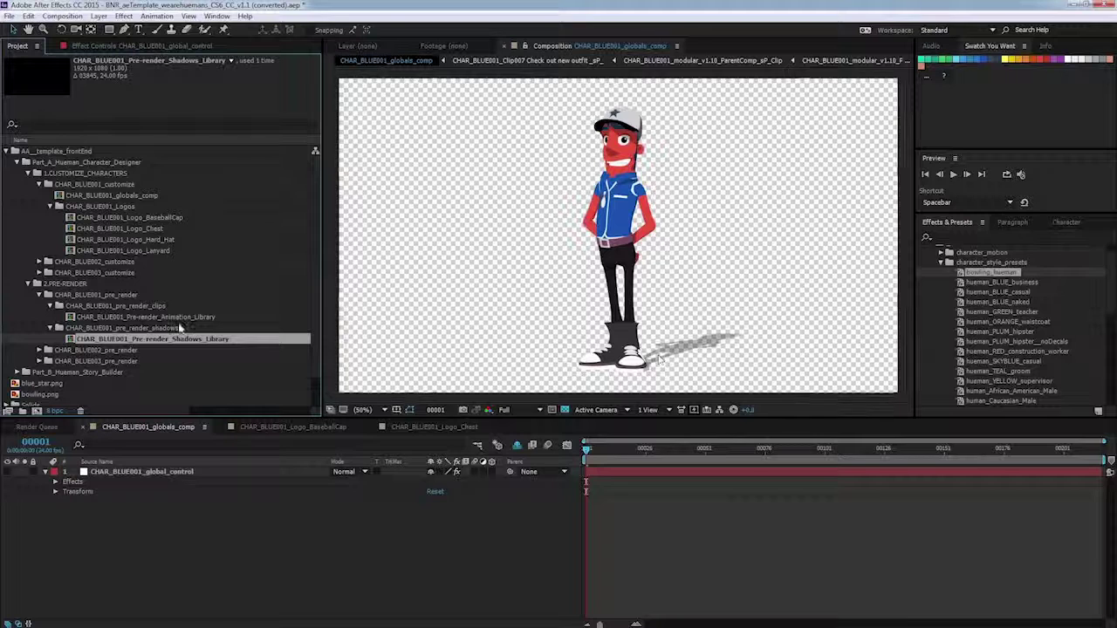
- Create a movie proxy of CHAR_BLUE001_Pre-render_Animation_Library, with its output saved as CHAR_BLUE001_Pre-render_Animation_Library.avi in the Projects images folder
{"action": "left_click_drag", "start_coordinate": [156, 337], "coordinate": [148, 322]}
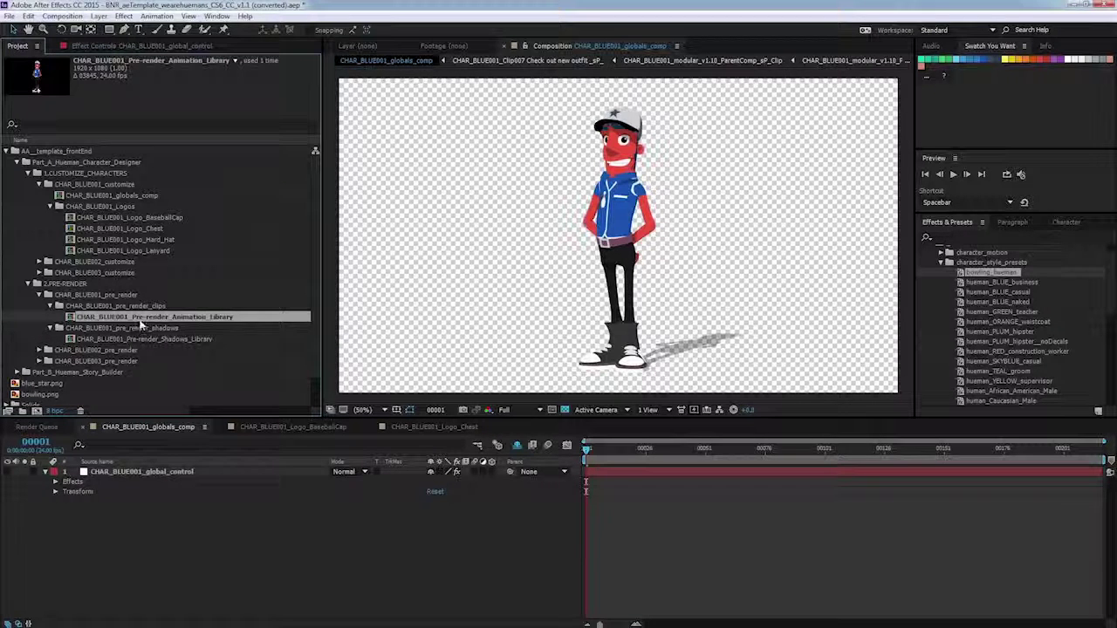
{"action": "right_click", "coordinate": [137, 319]}
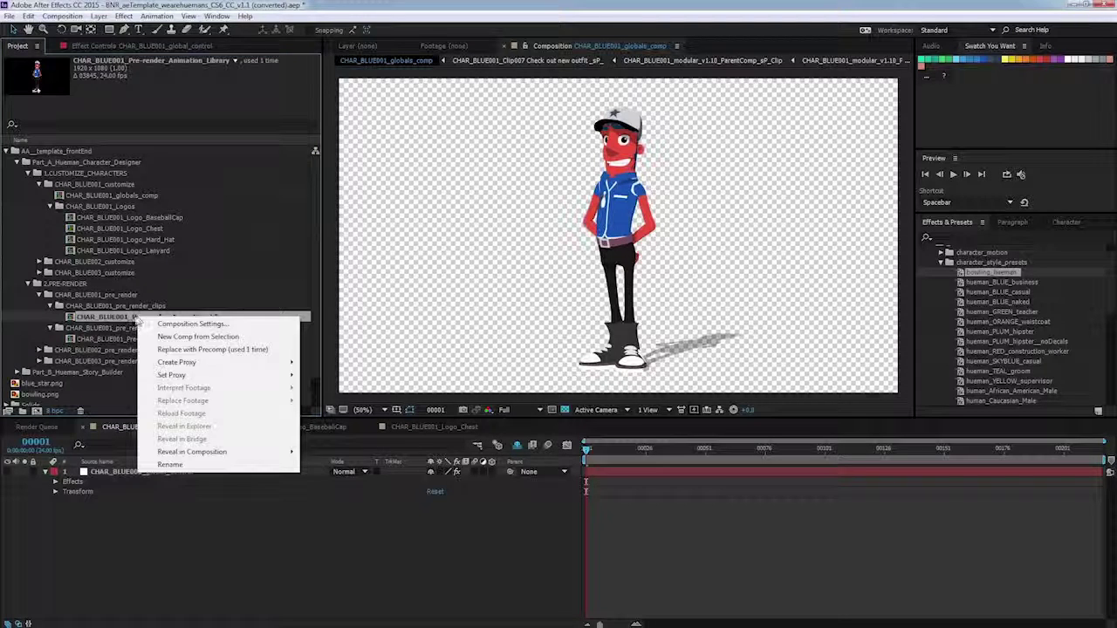
{"action": "mouse_move", "coordinate": [217, 366]}
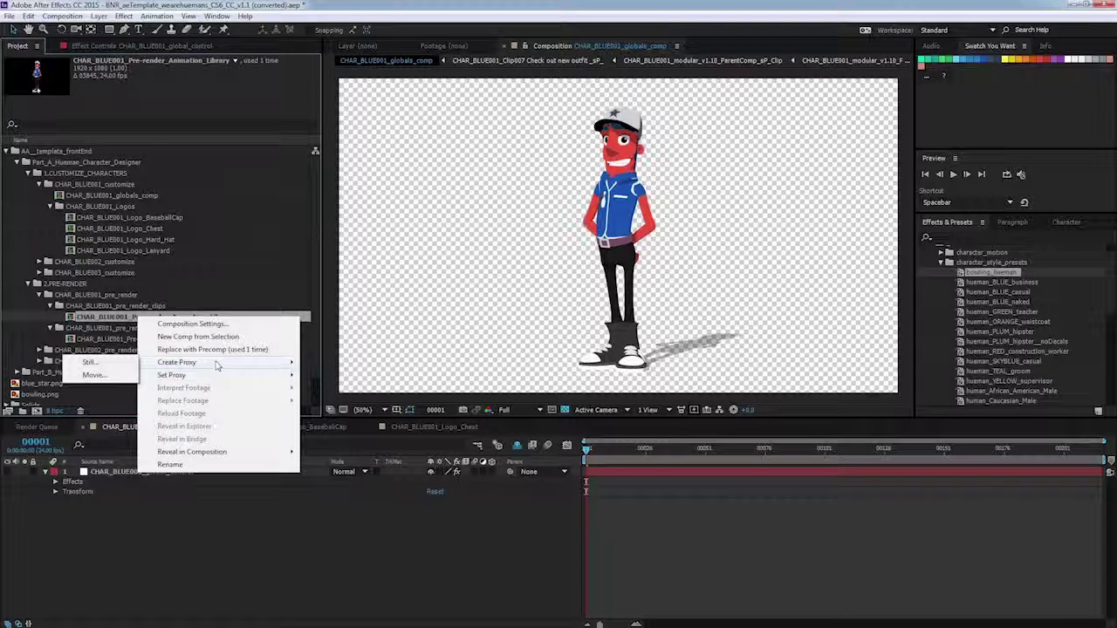
{"action": "left_click", "coordinate": [99, 376]}
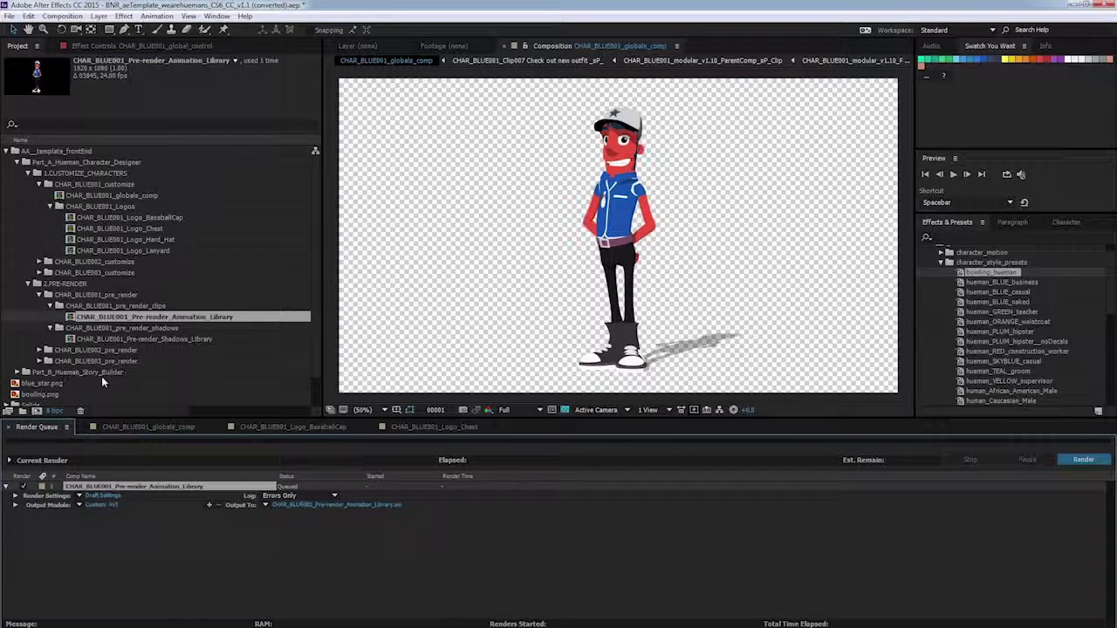
{"action": "left_click", "coordinate": [123, 514]}
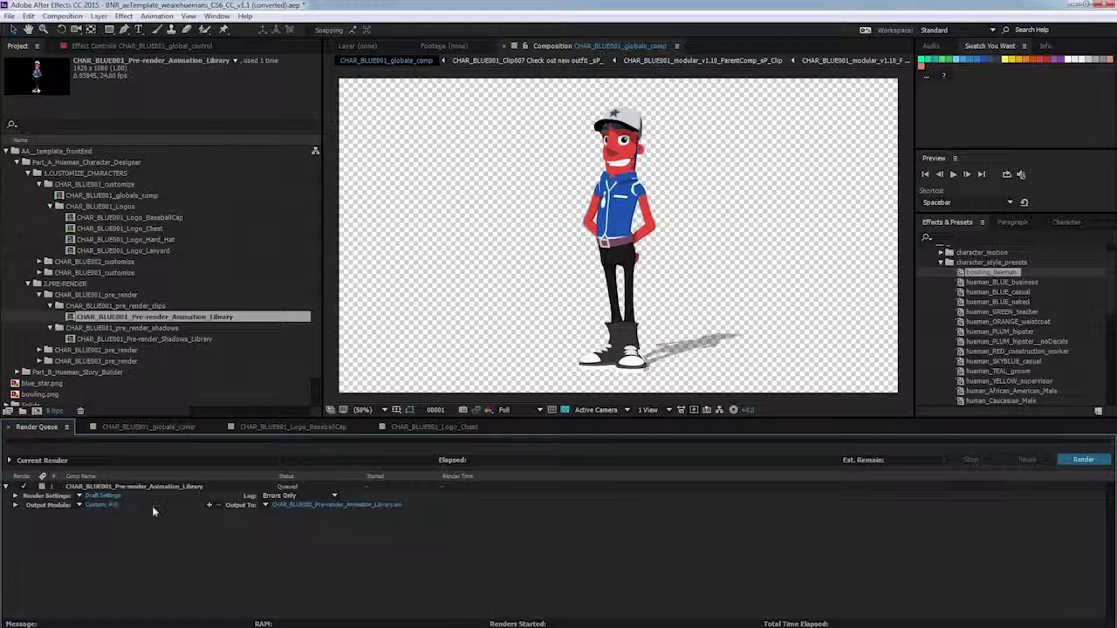
{"action": "left_click", "coordinate": [315, 505]}
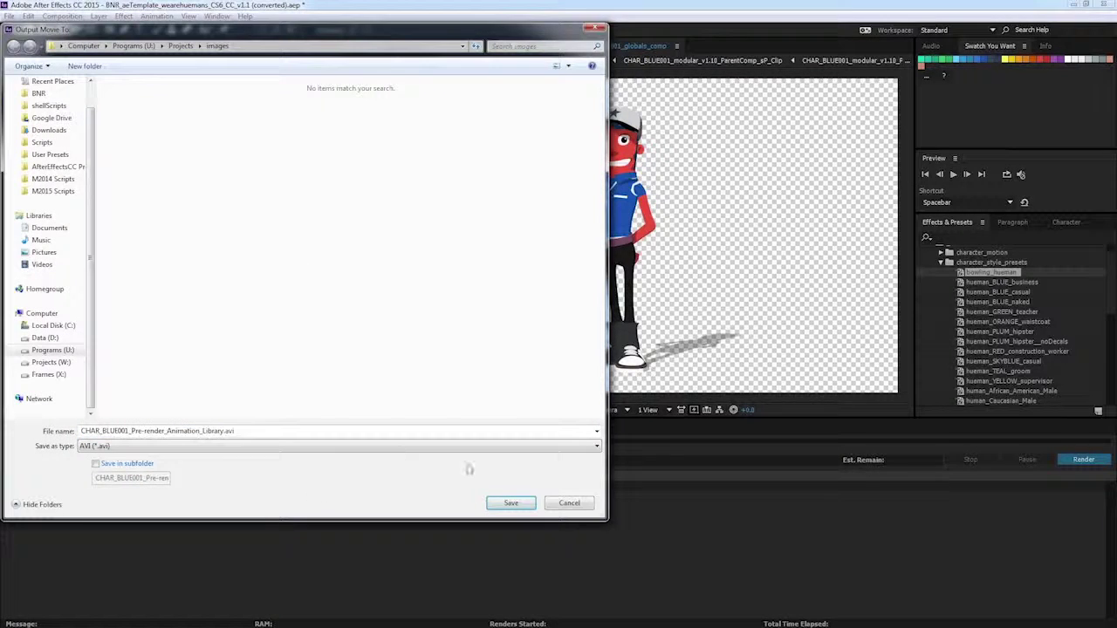
{"action": "left_click", "coordinate": [506, 503]}
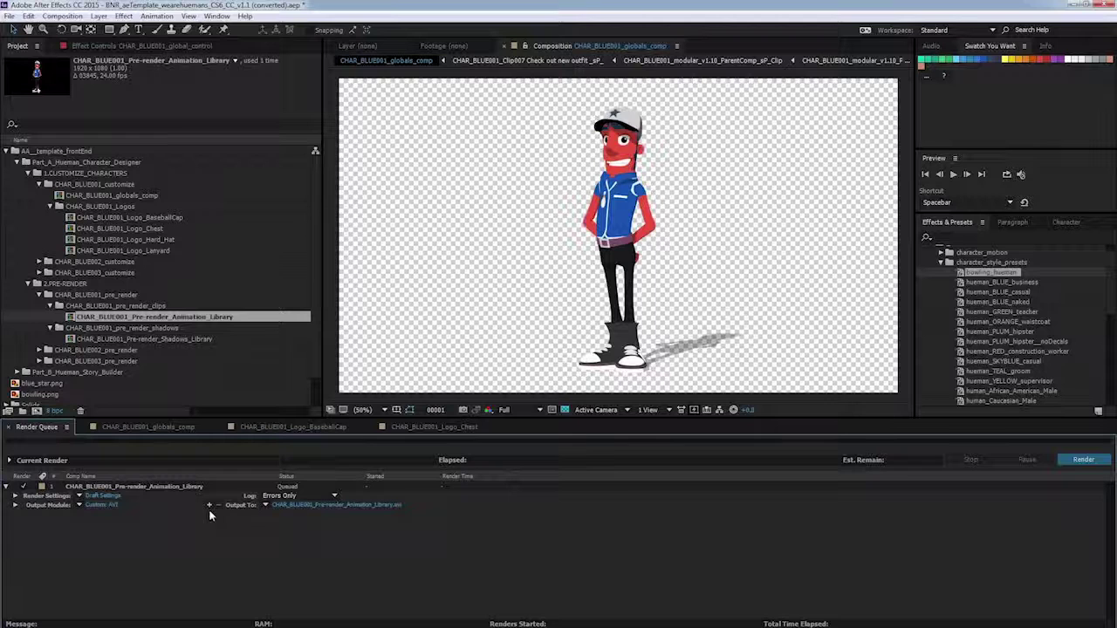
- Set the Animation_Library render to Best Settings with the wearehuemans_Pre_Render_PROXY output module, and review and accept the module's settings
{"action": "left_click", "coordinate": [79, 496]}
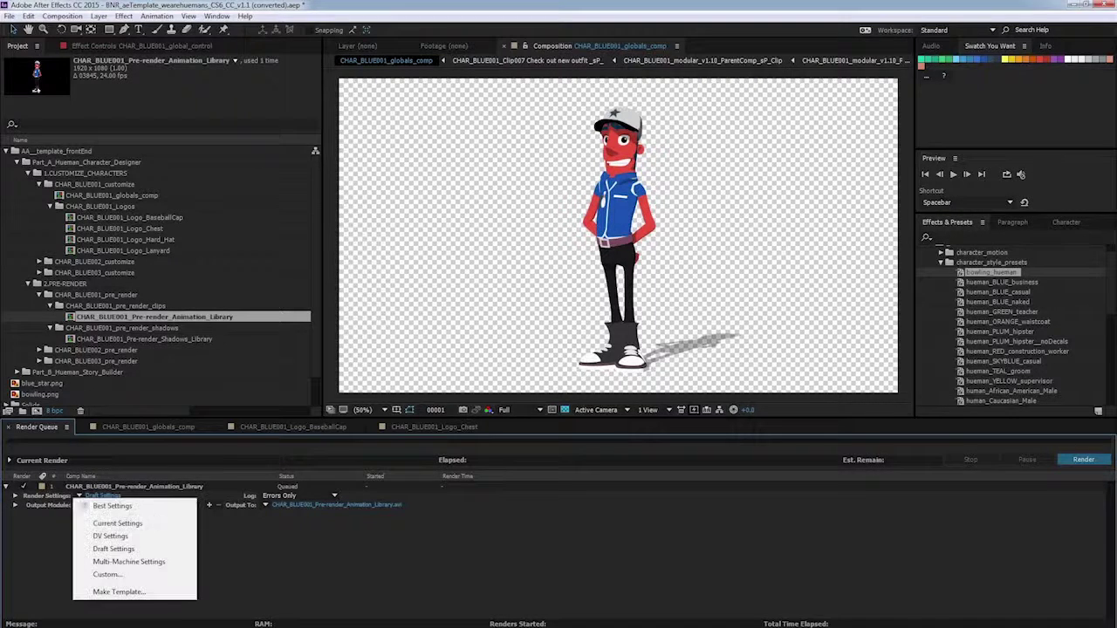
{"action": "left_click", "coordinate": [129, 506]}
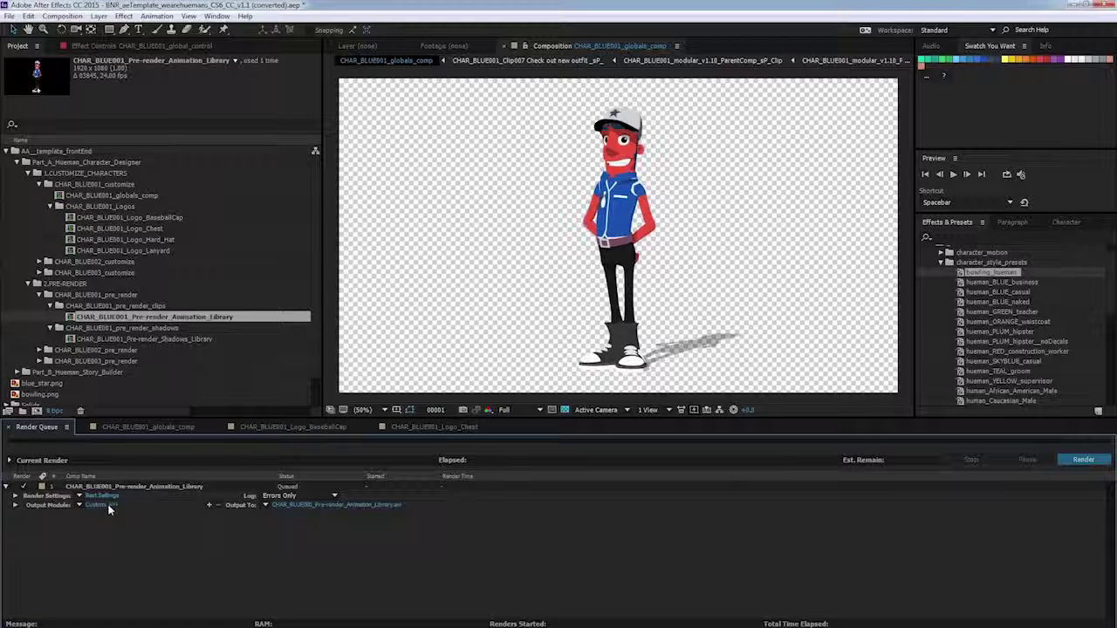
{"action": "left_click", "coordinate": [79, 505]}
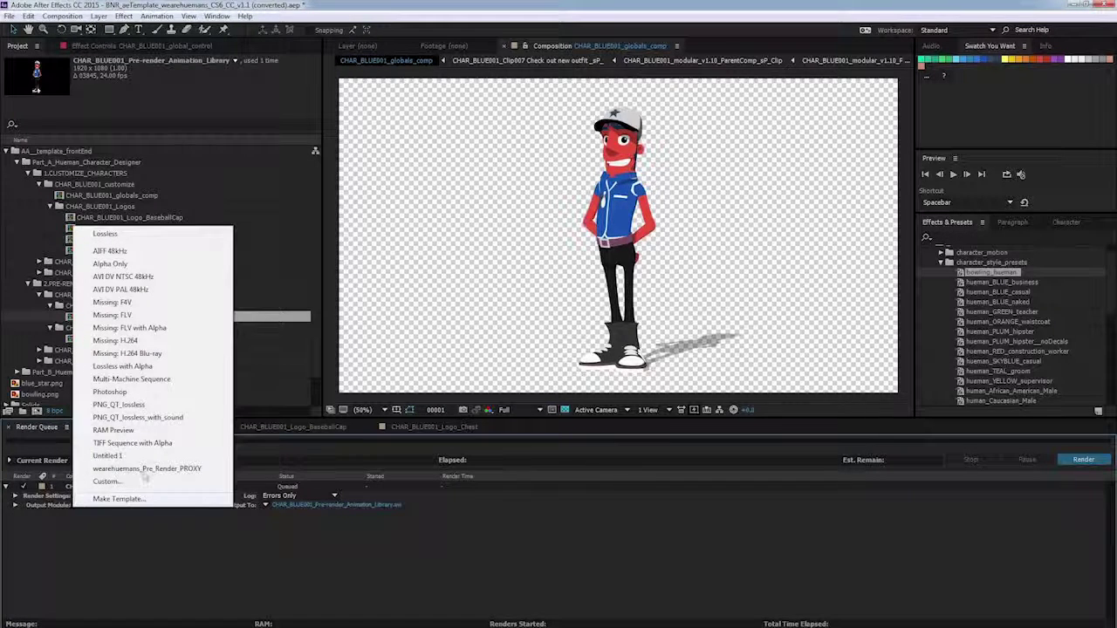
{"action": "left_click", "coordinate": [176, 472]}
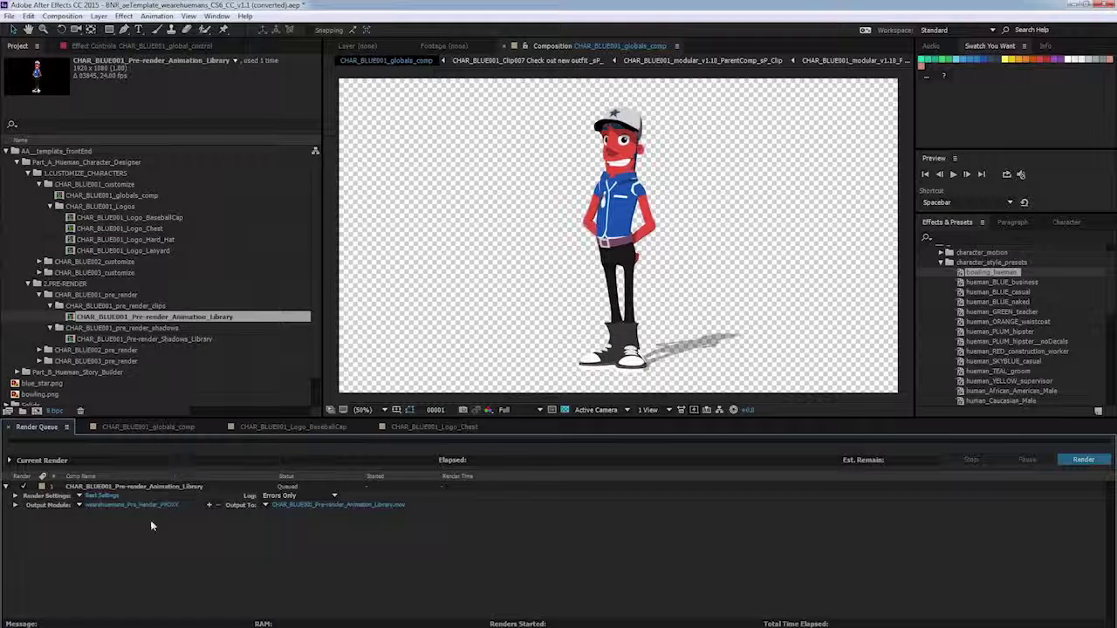
{"action": "left_click", "coordinate": [148, 504]}
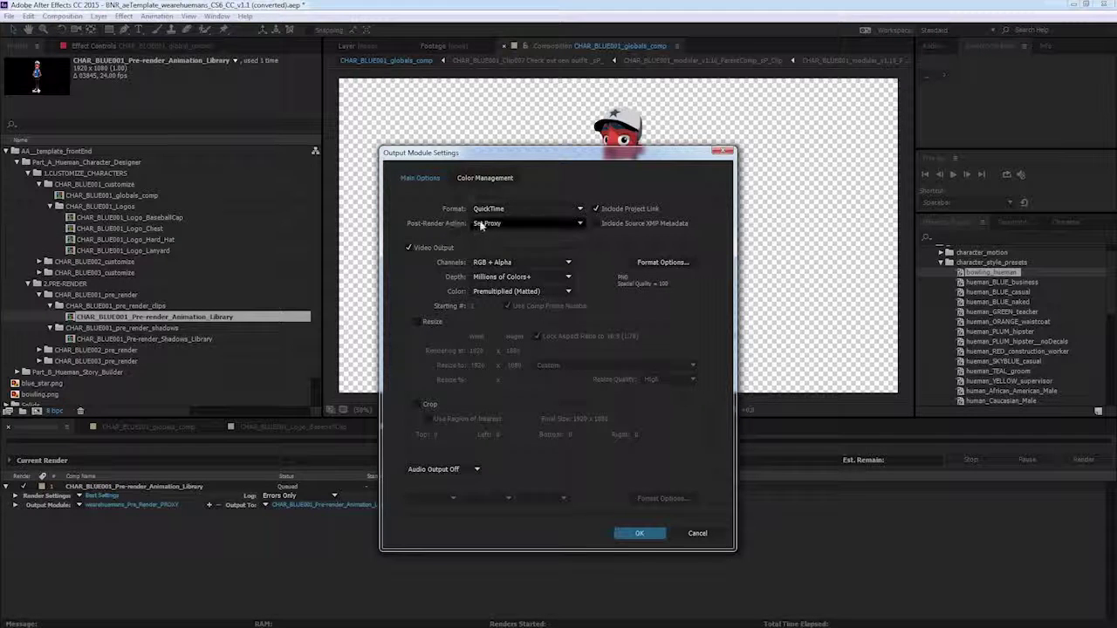
{"action": "left_click", "coordinate": [640, 533]}
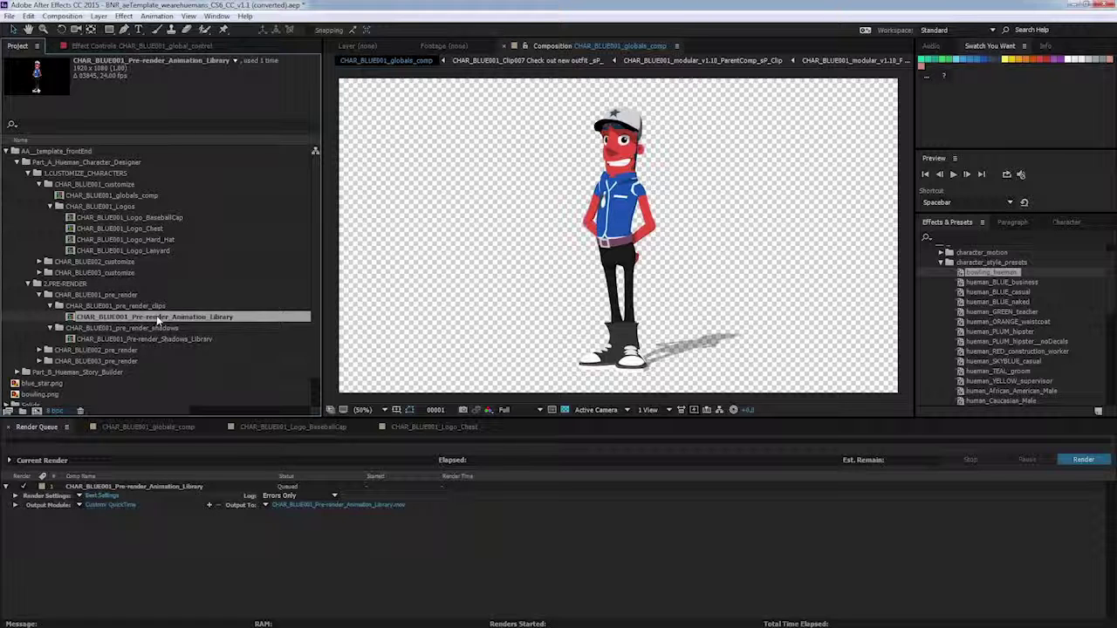
- Create a movie proxy of CHAR_BLUE001_Pre-render_Shadows_Library using Best Settings and the wearehuemans_Pre_Render_PROXY output module
{"action": "left_click", "coordinate": [161, 340]}
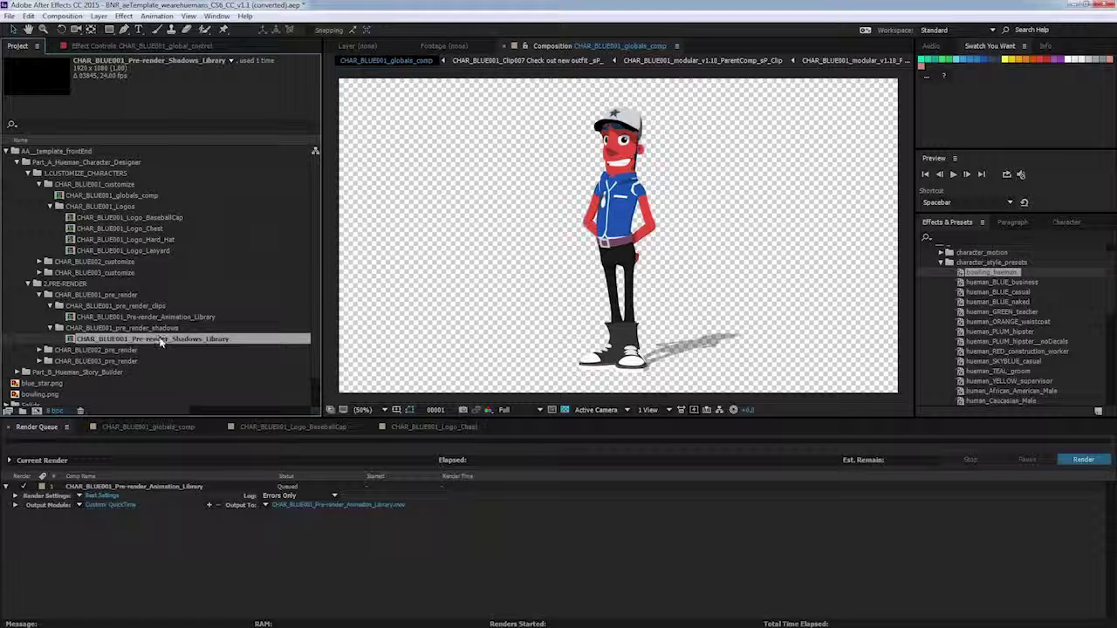
{"action": "right_click", "coordinate": [163, 340]}
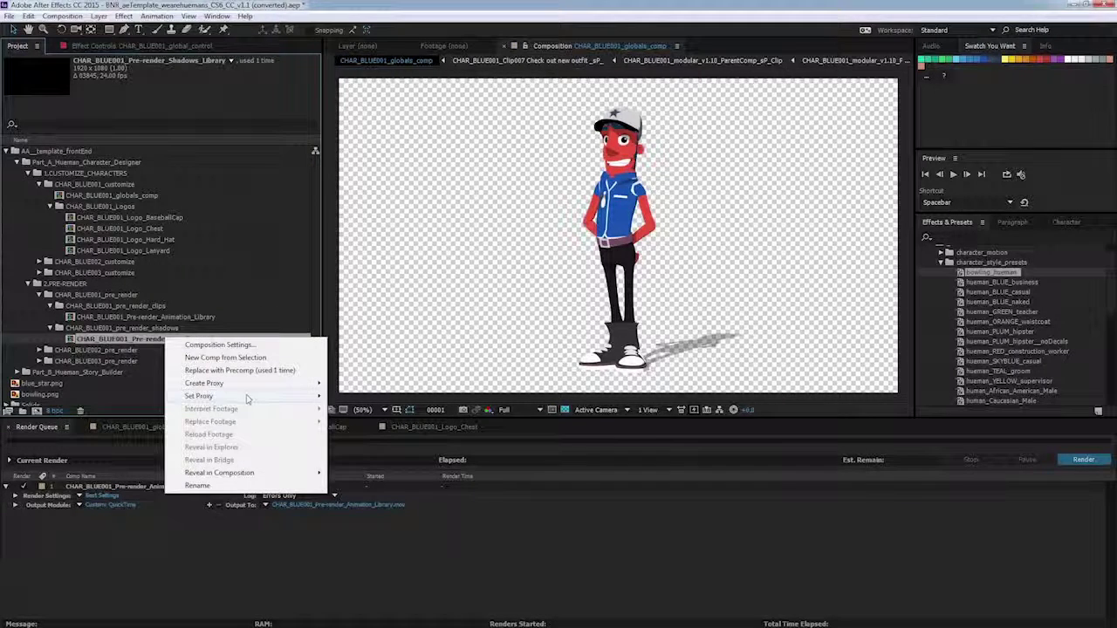
{"action": "mouse_move", "coordinate": [246, 385]}
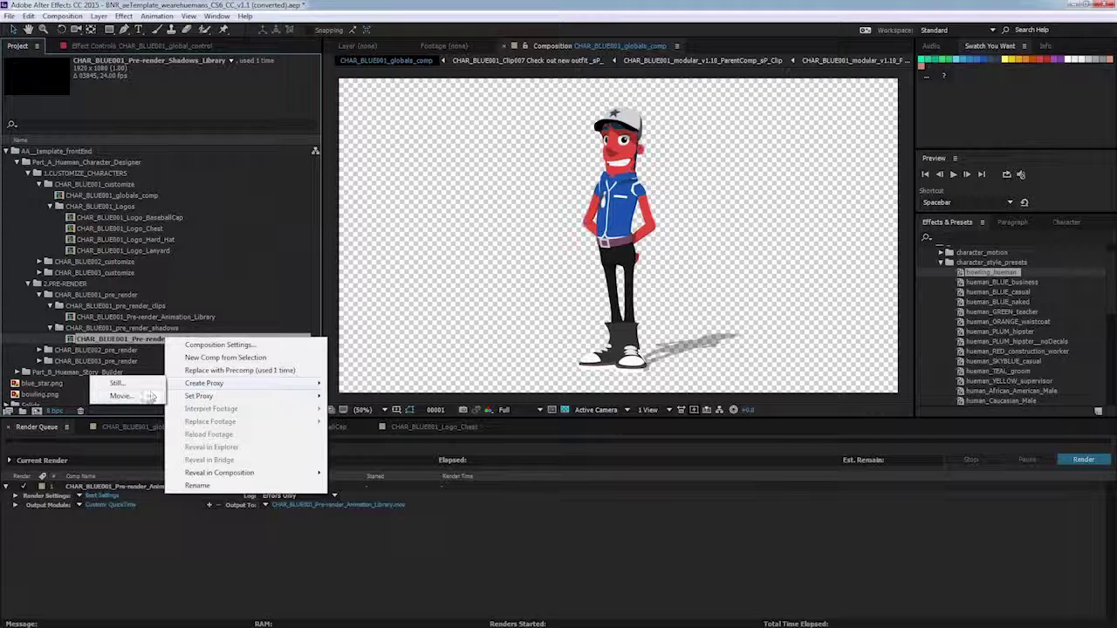
{"action": "left_click", "coordinate": [122, 396]}
{"action": "left_click", "coordinate": [79, 524]}
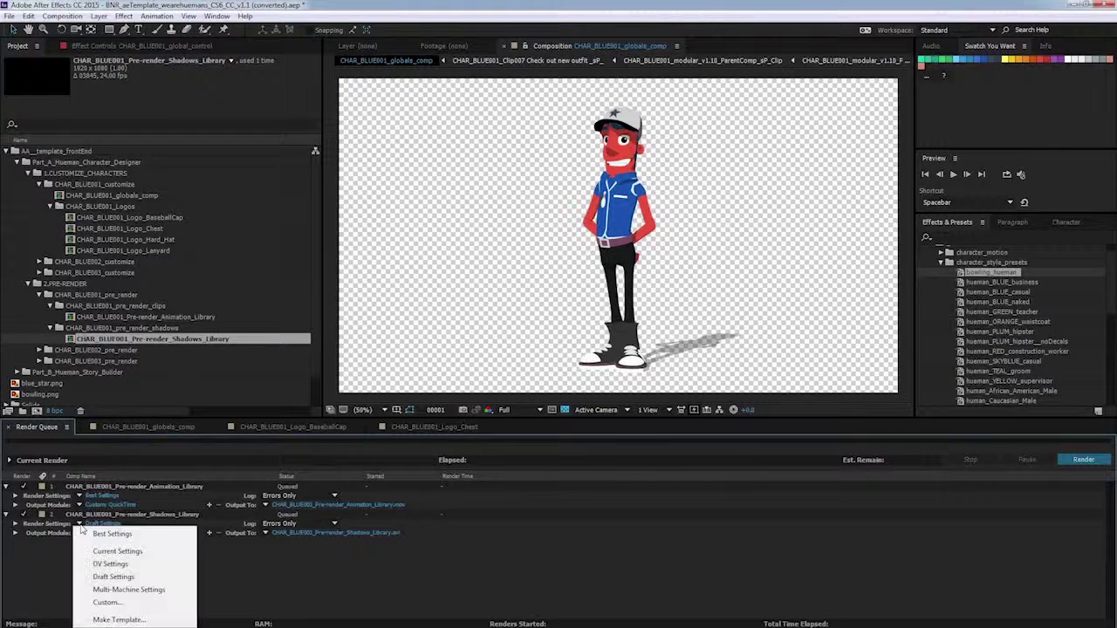
{"action": "left_click", "coordinate": [116, 534]}
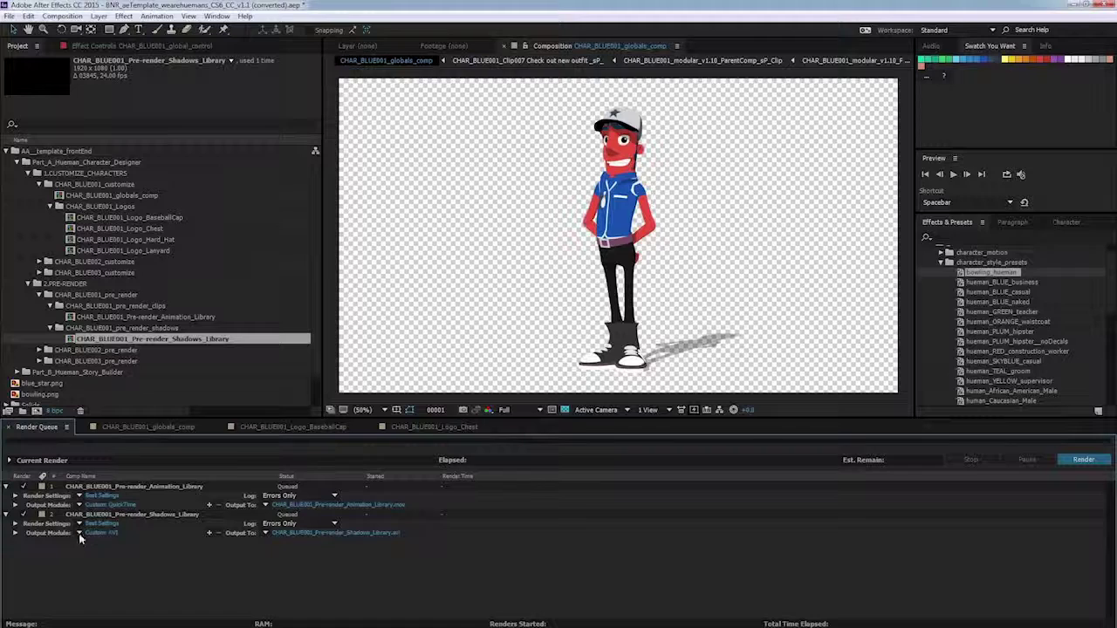
{"action": "left_click", "coordinate": [79, 534]}
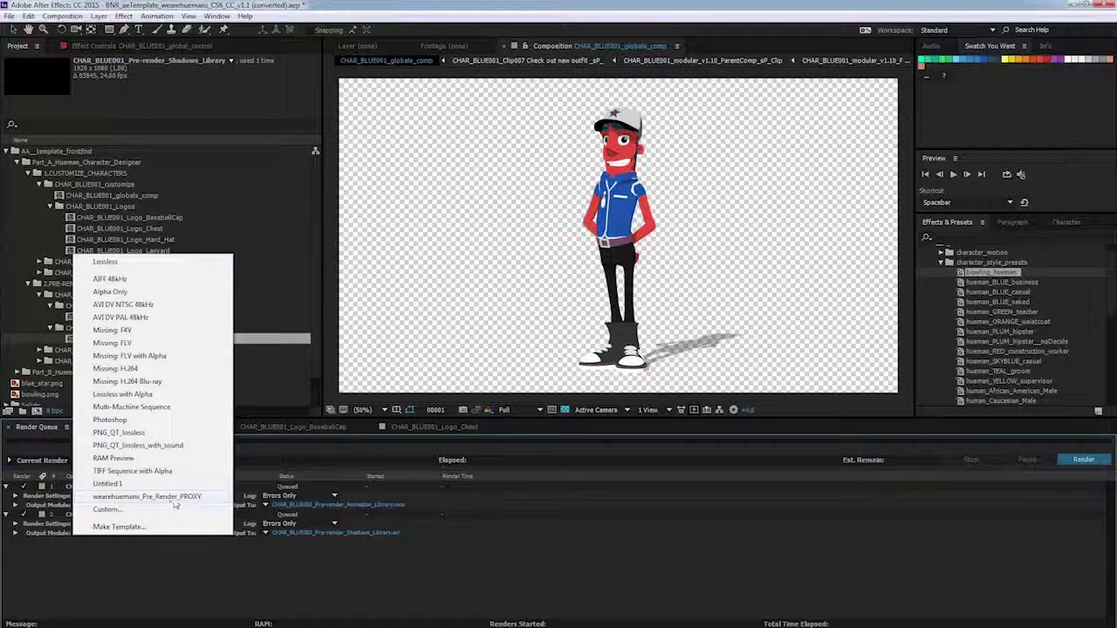
{"action": "left_click", "coordinate": [147, 497]}
- Save the shadows output as CHAR_BLUE001_Pre-render_Shadows_Library.mov in the Projects images folder and start rendering the queue
{"action": "left_click", "coordinate": [362, 532]}
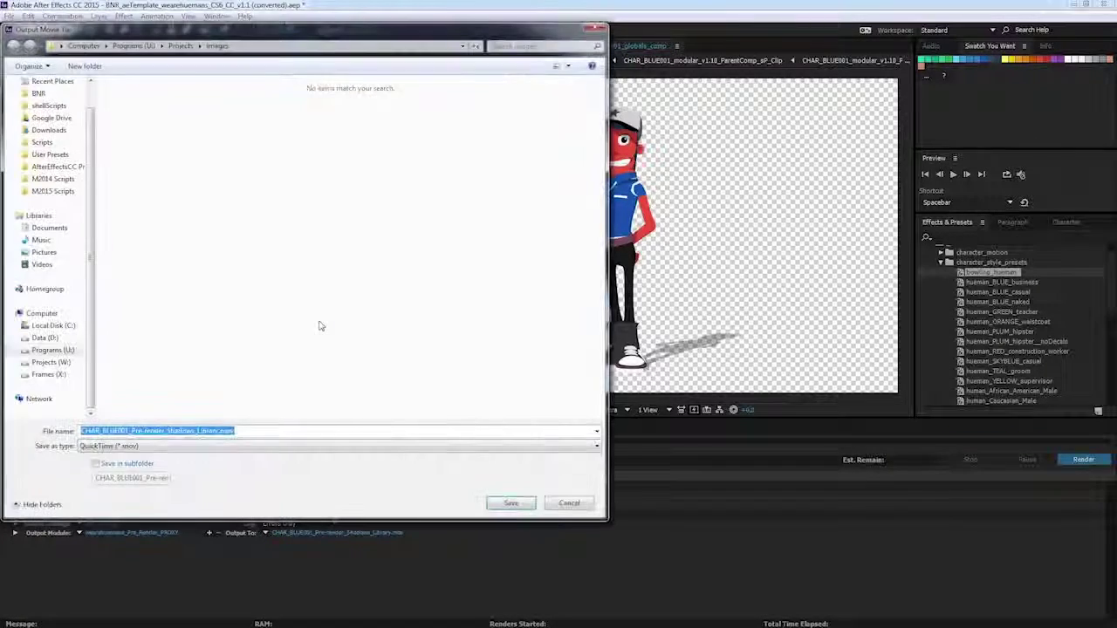
{"action": "left_click", "coordinate": [511, 503]}
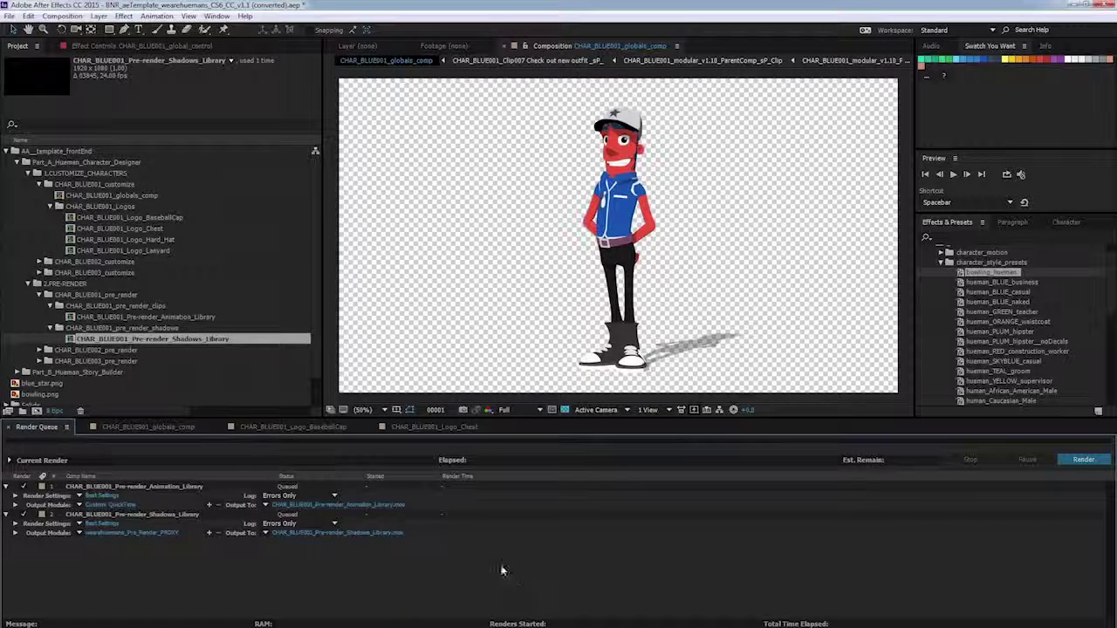
{"action": "left_click", "coordinate": [1078, 459]}
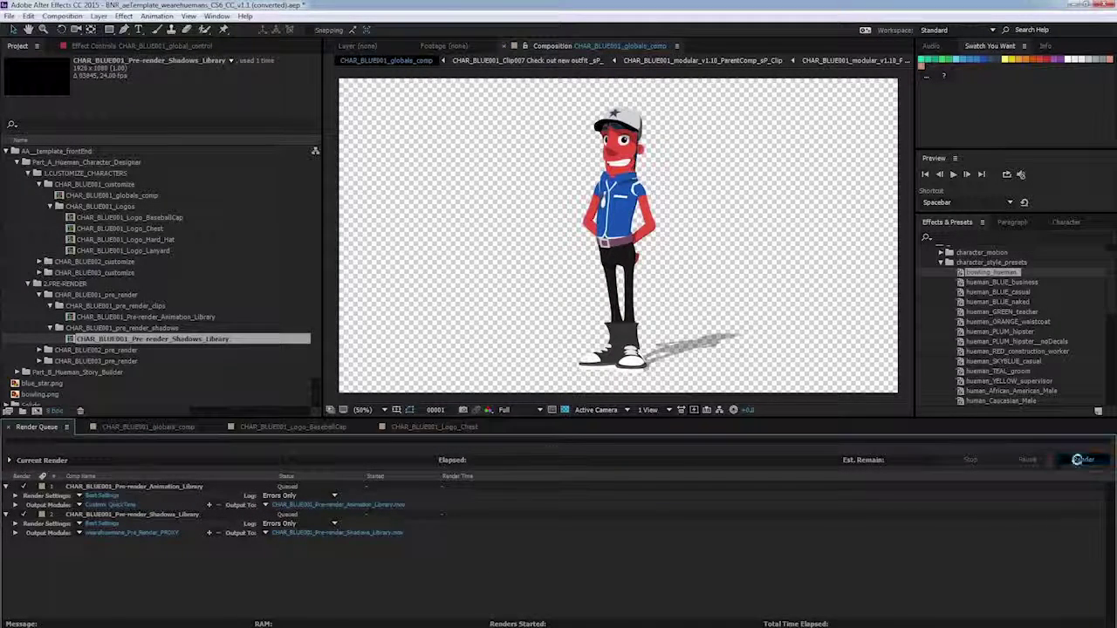